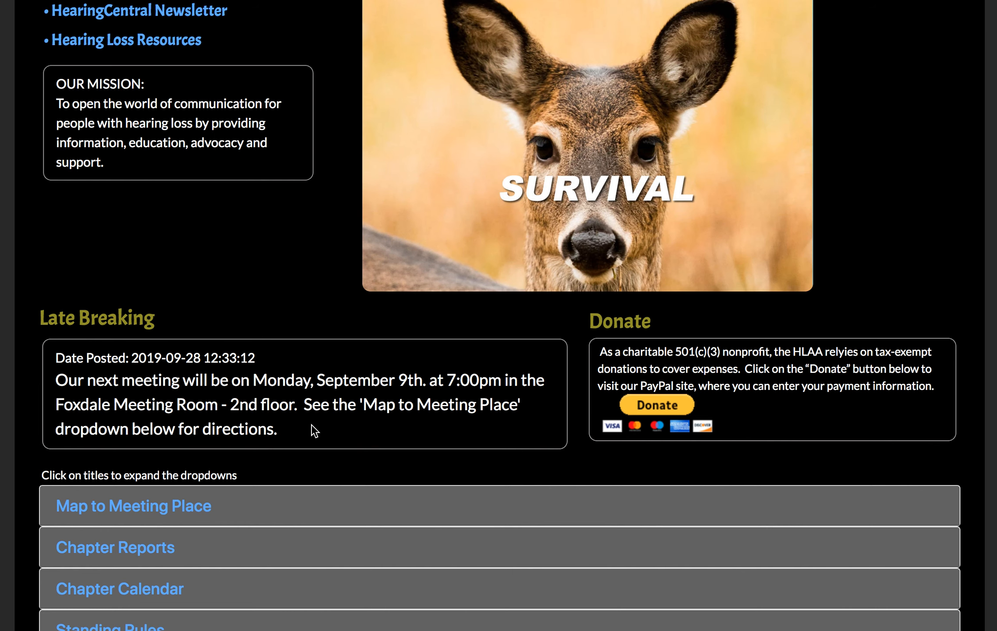
Step: Open the site's Admin logon page and log on with the admin username and password
scroll(184, 378, "down", 5)
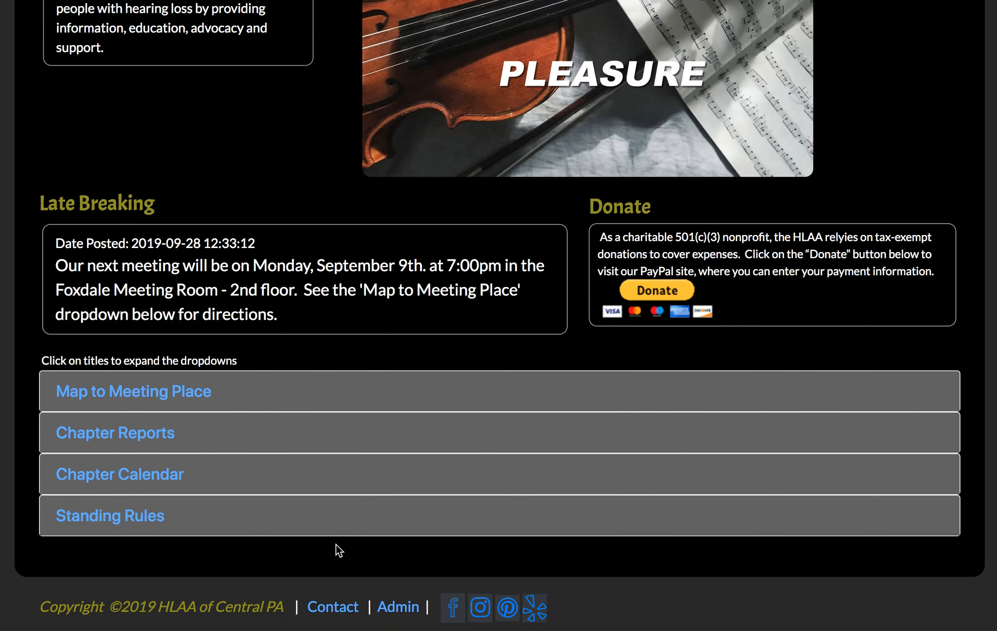
left_click(398, 610)
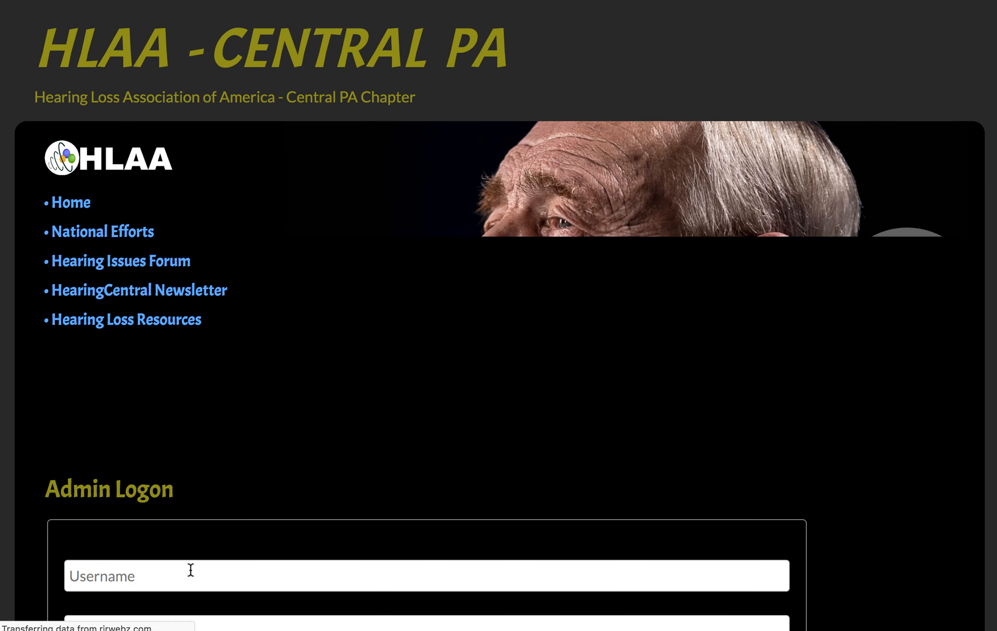
scroll(132, 469, "down", 3)
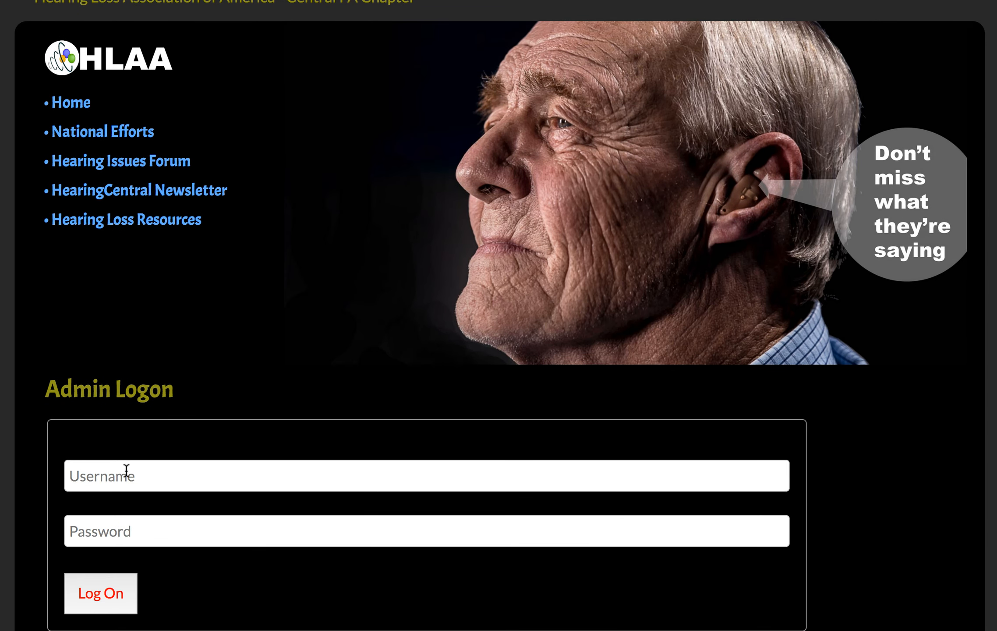
left_click(88, 477)
left_click(92, 538)
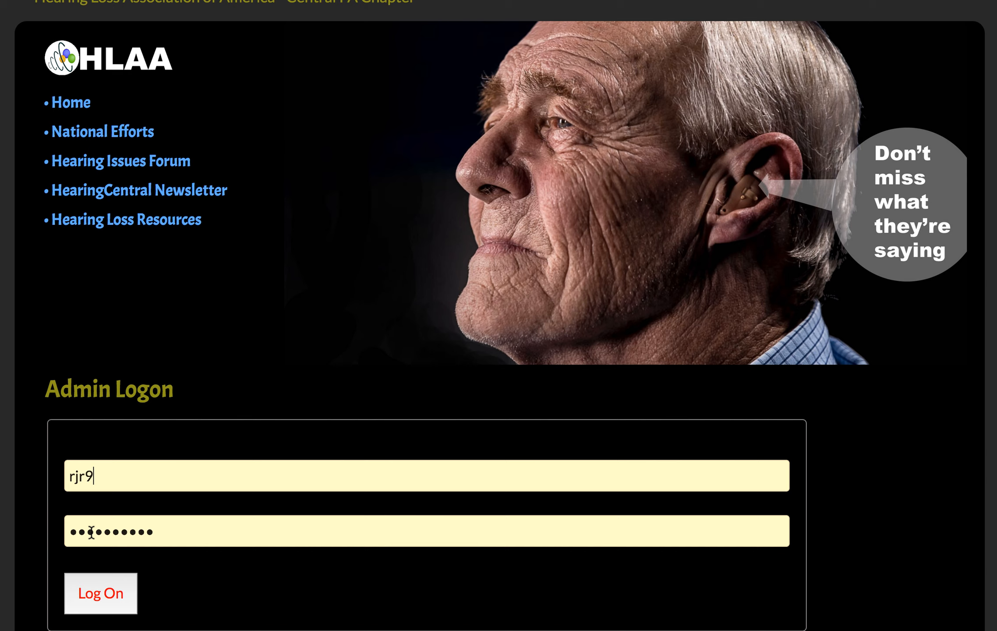
left_click(102, 594)
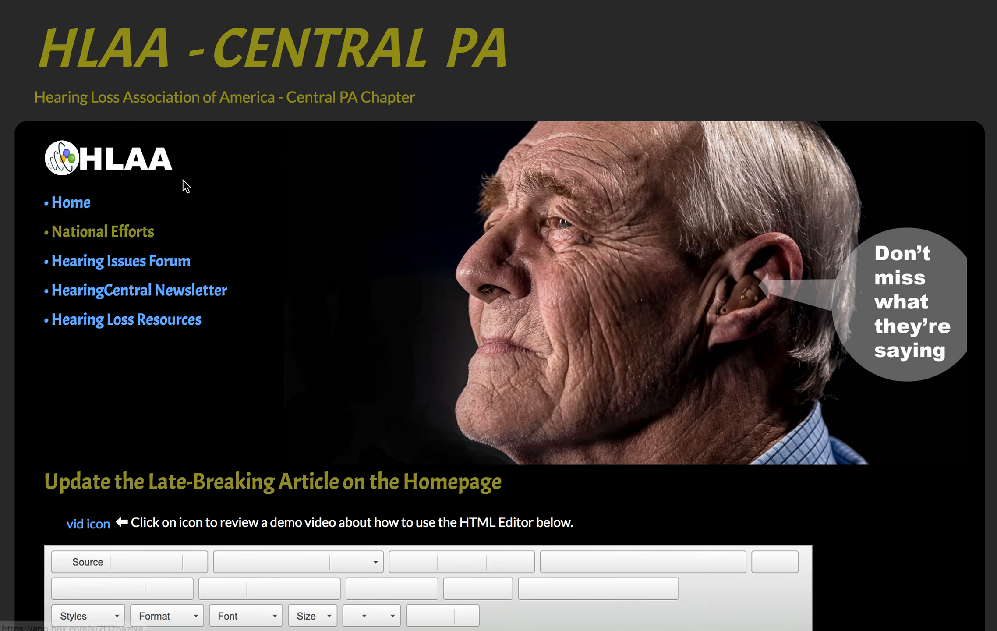
Step: Start inserting an image in the late-breaking article and open the server file browser for its source
scroll(210, 198, "down", 5)
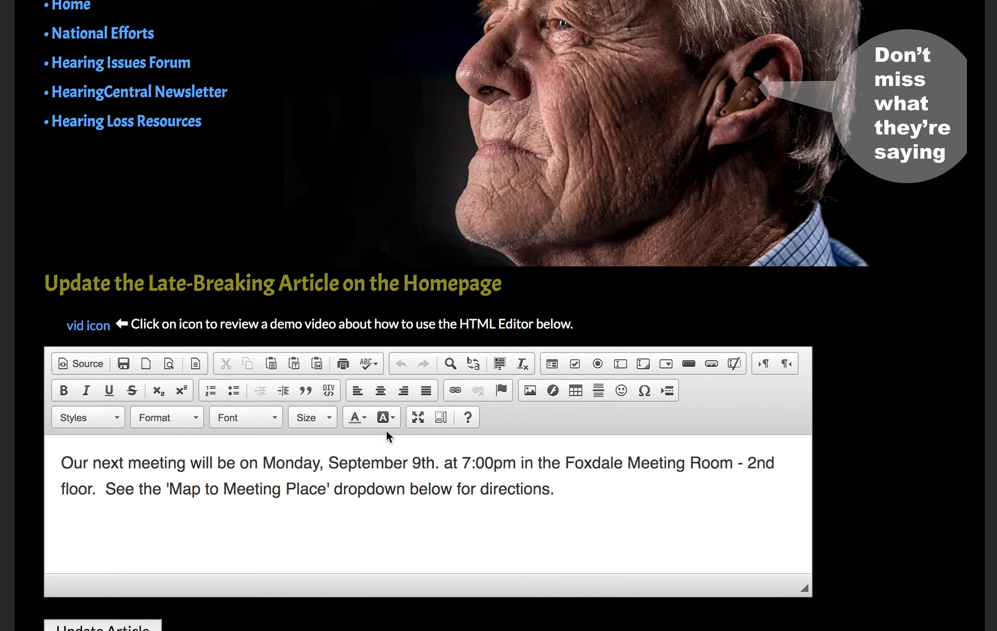
left_click(530, 390)
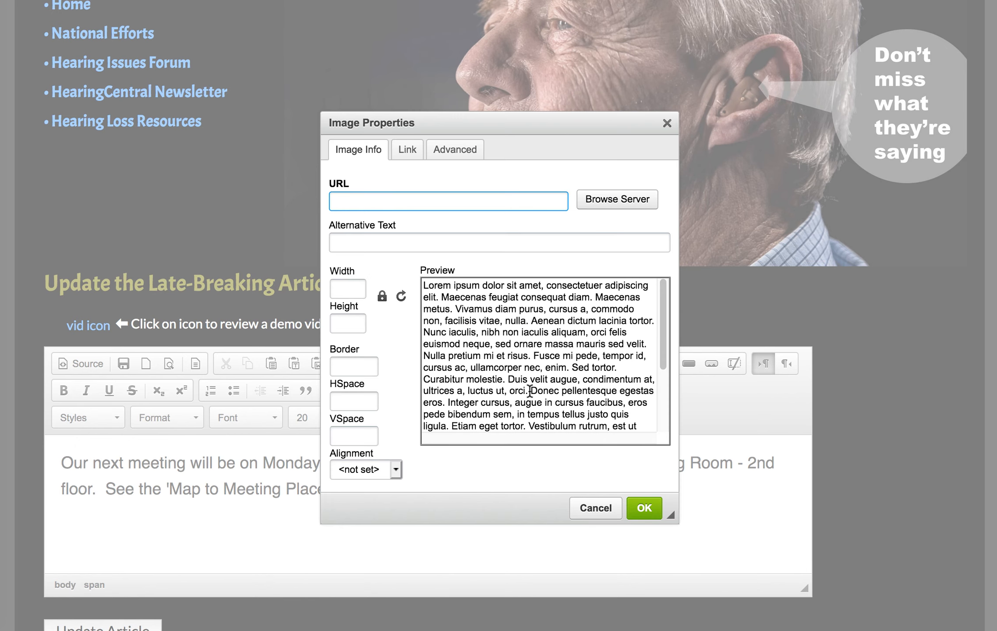
left_click(590, 201)
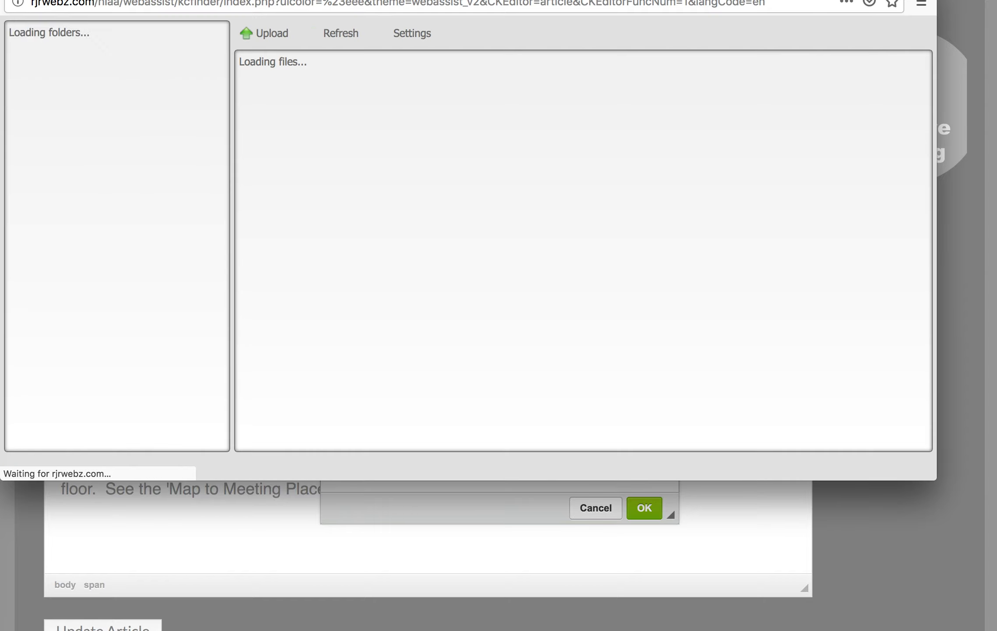
left_click_drag(848, 0, 869, 53)
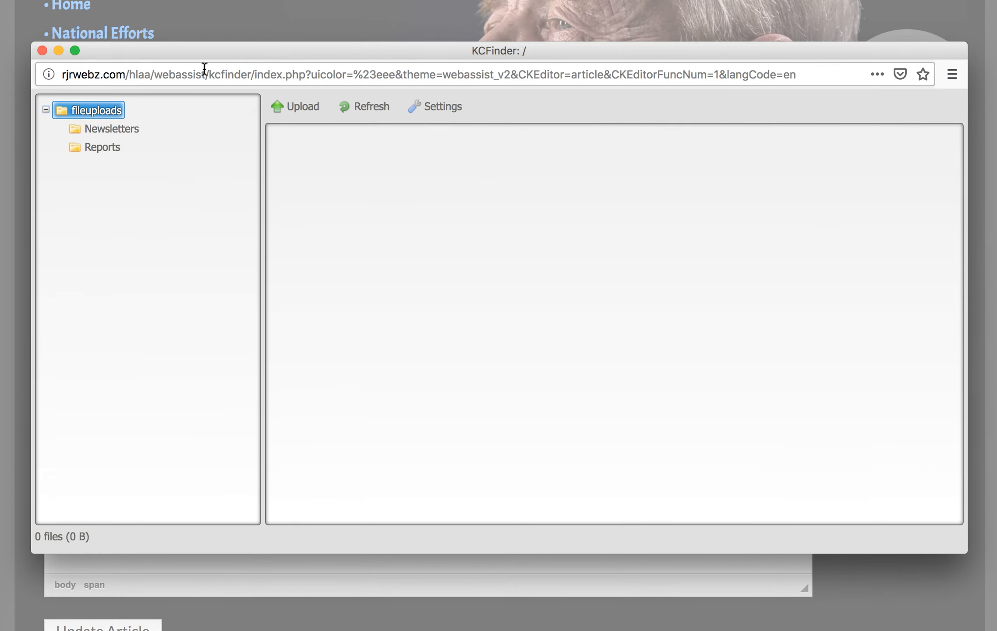
Step: Create a subfolder named images under fileuploads and open it
right_click(60, 113)
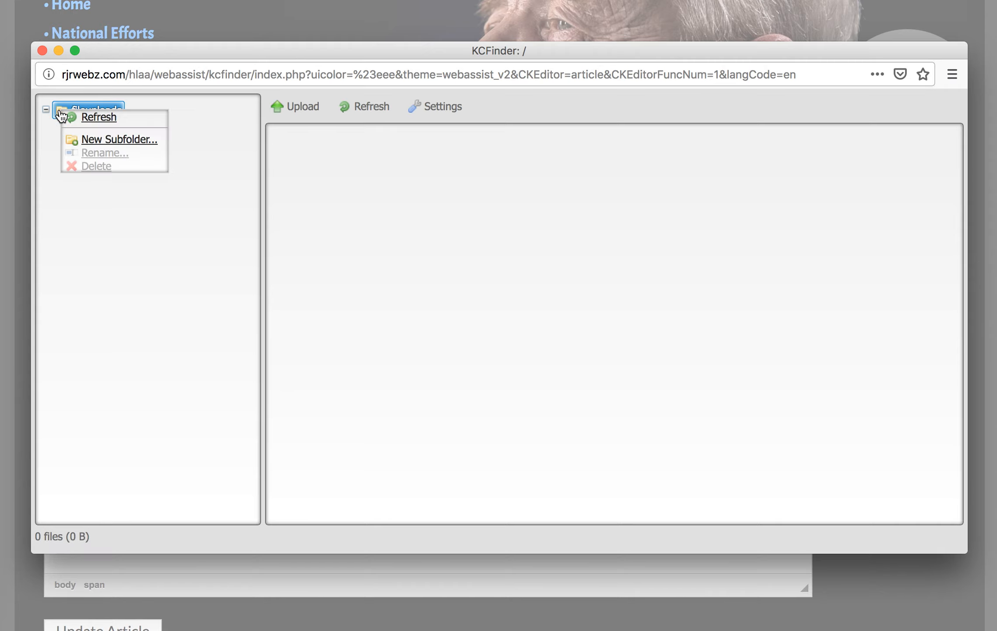
left_click(94, 139)
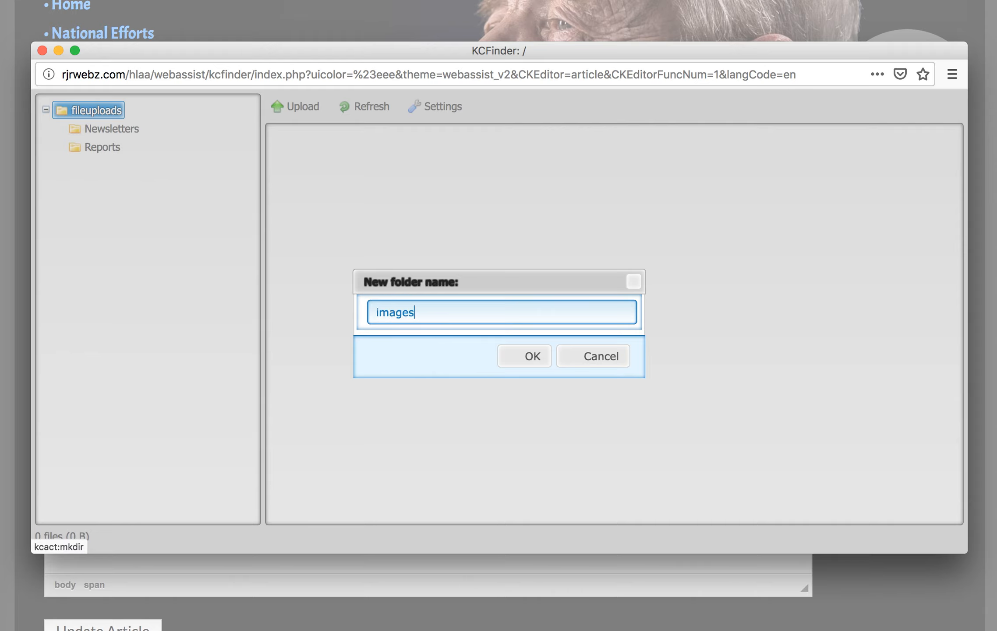
left_click(518, 356)
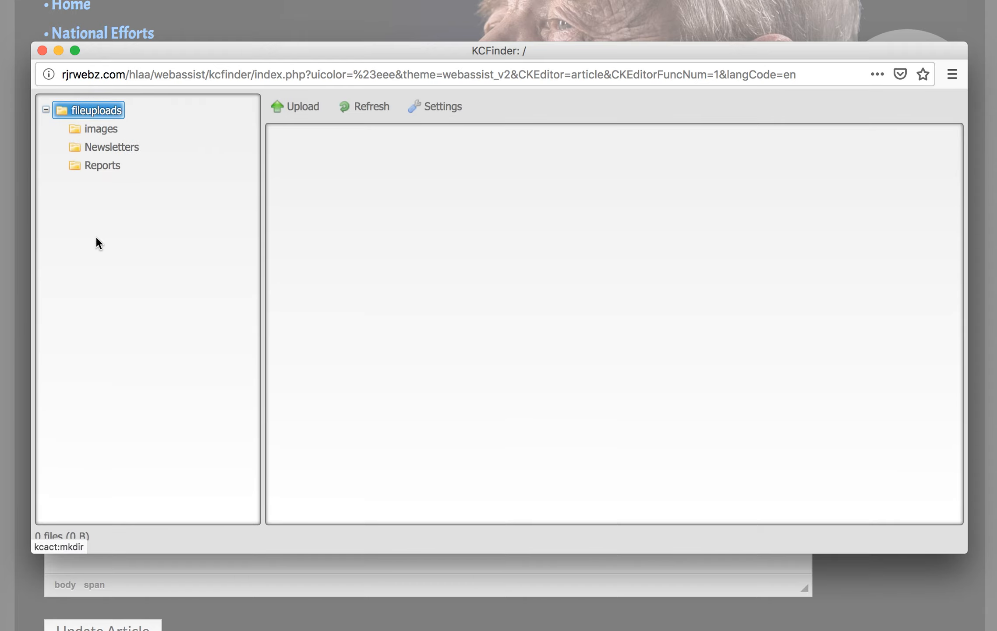
left_click(86, 132)
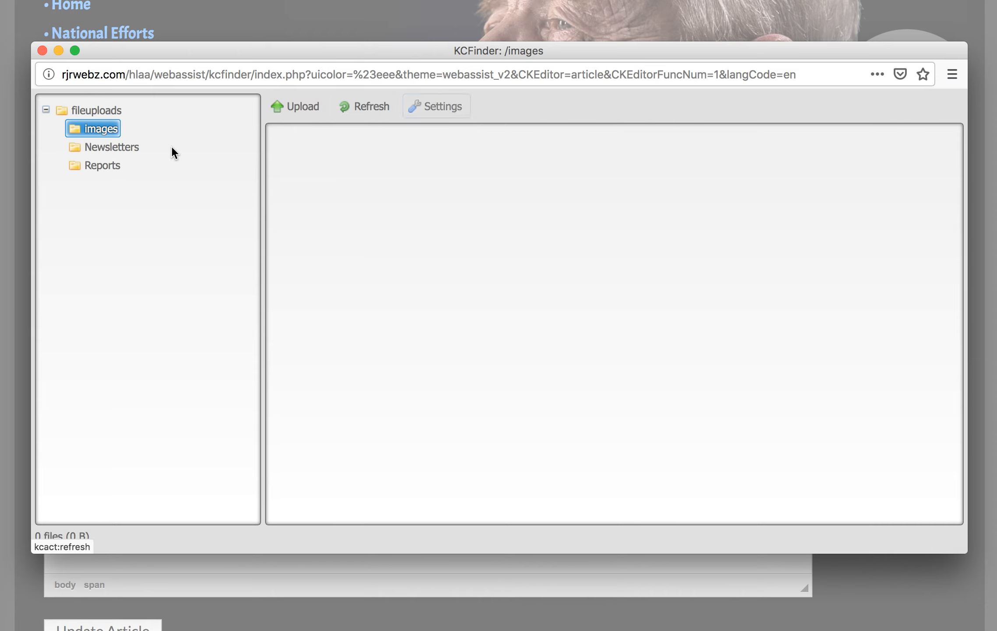
Step: View the Newsletters folder's files as a list and switch back to the thumbnail view
left_click(92, 152)
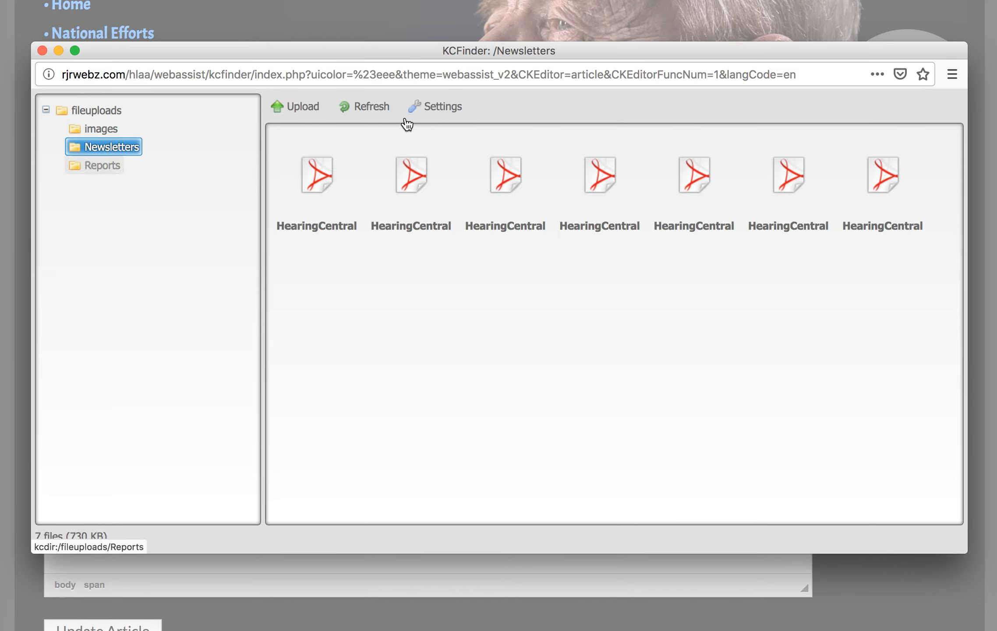
left_click(421, 106)
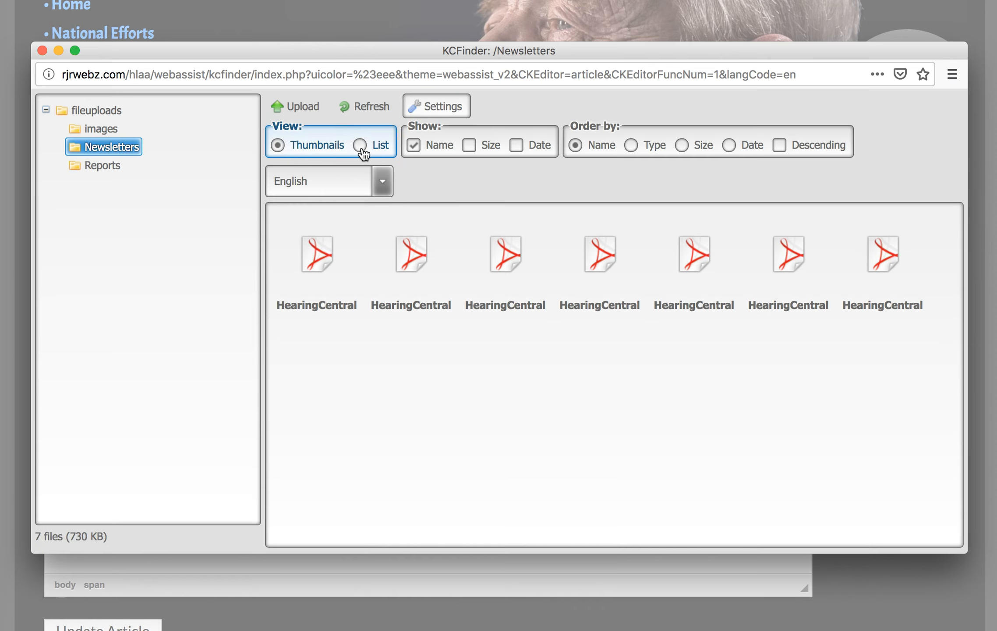
left_click(360, 146)
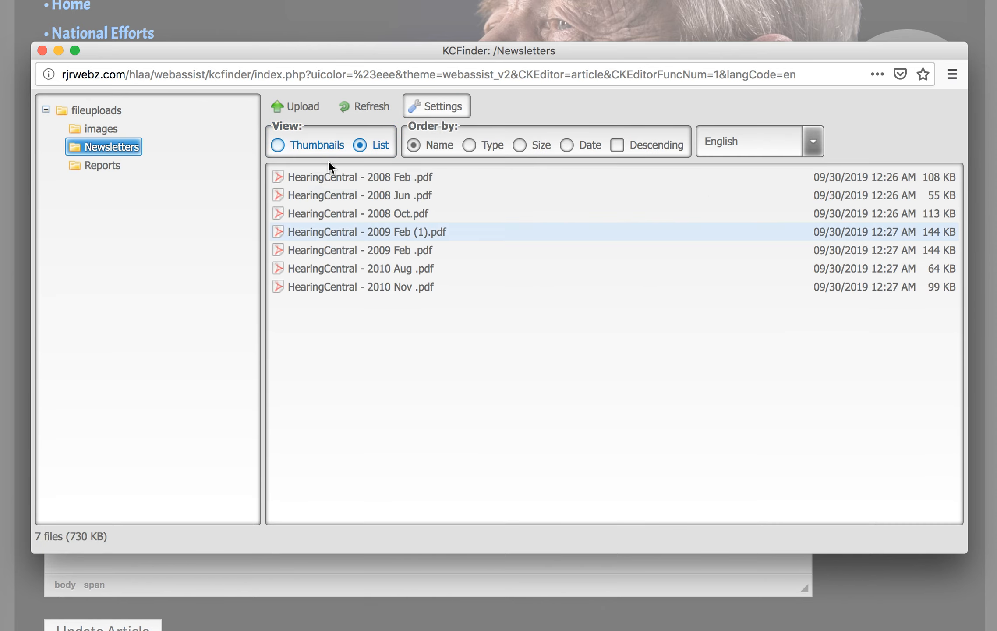
left_click(277, 146)
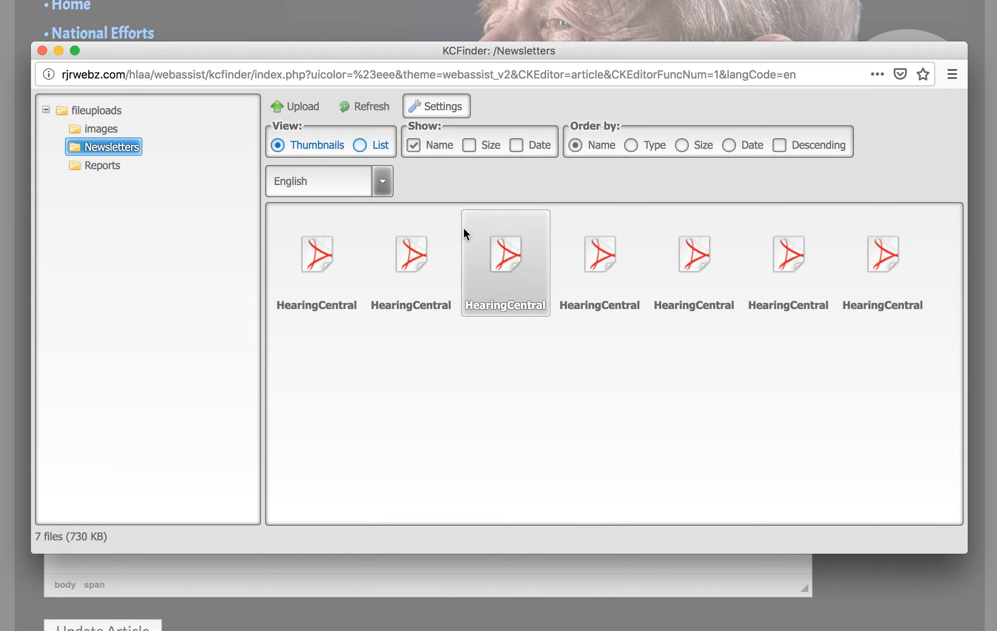
left_click(431, 113)
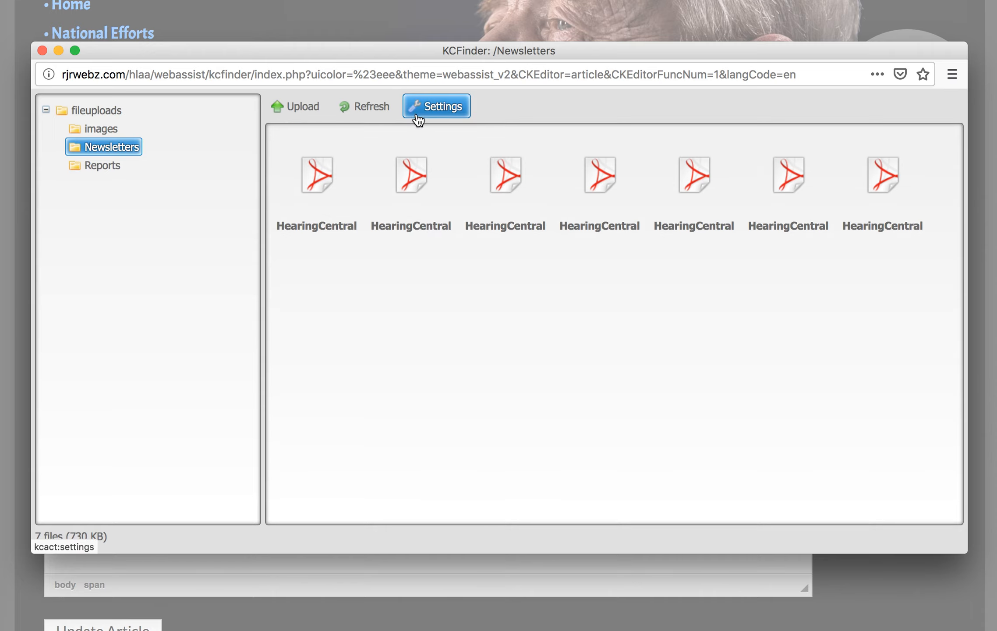
Step: Start an upload into the images folder and browse to Library/WebServer/Documents/HLAA/images on Macintosh HD
left_click(94, 129)
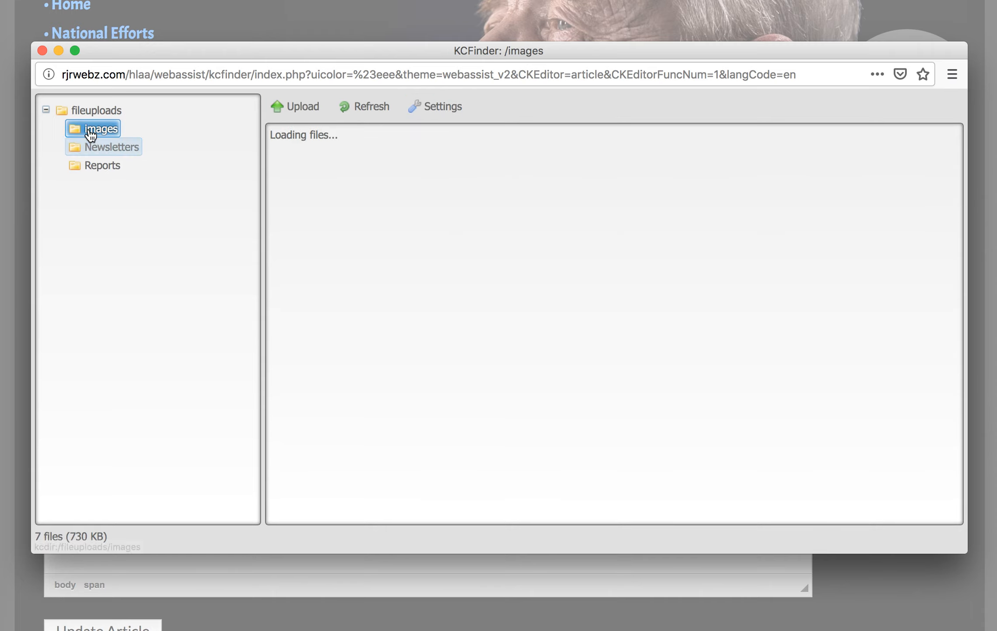
left_click(307, 107)
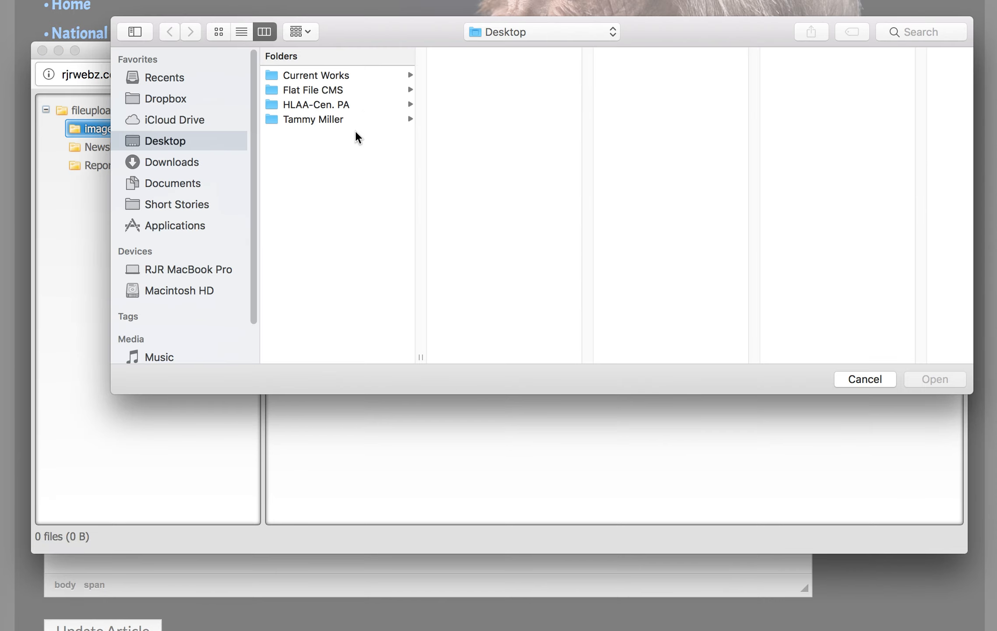
left_click(173, 291)
left_click(281, 104)
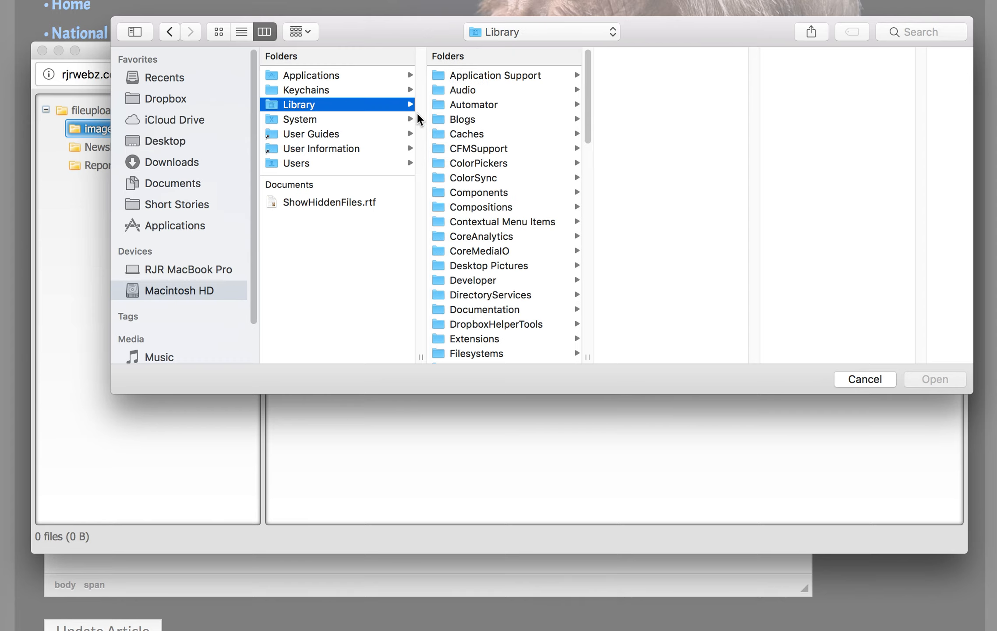
scroll(429, 122, "down", 10)
left_click(469, 342)
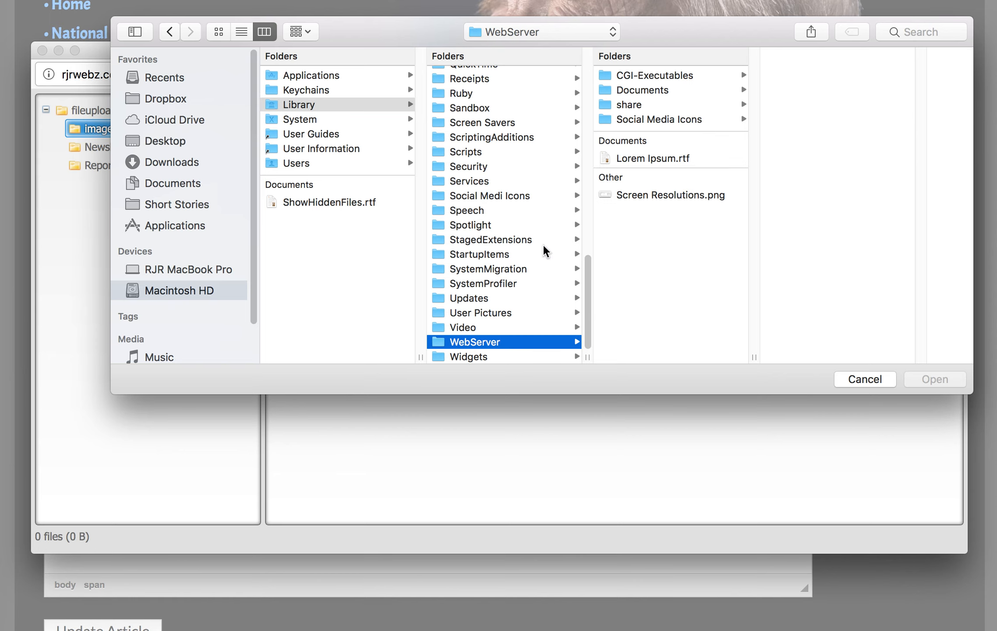
left_click(617, 91)
left_click(804, 236)
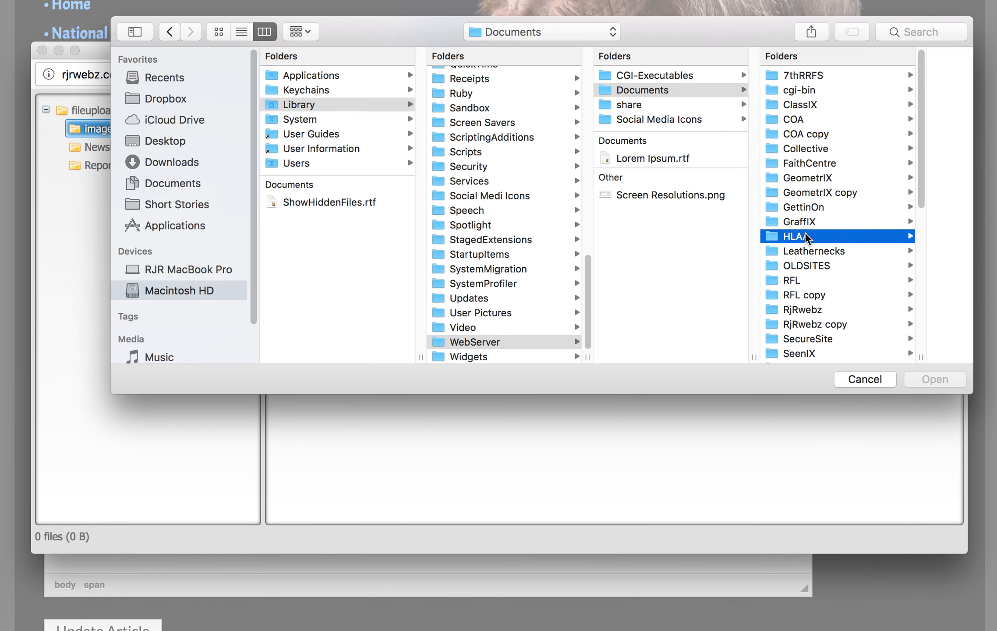
left_click(851, 172)
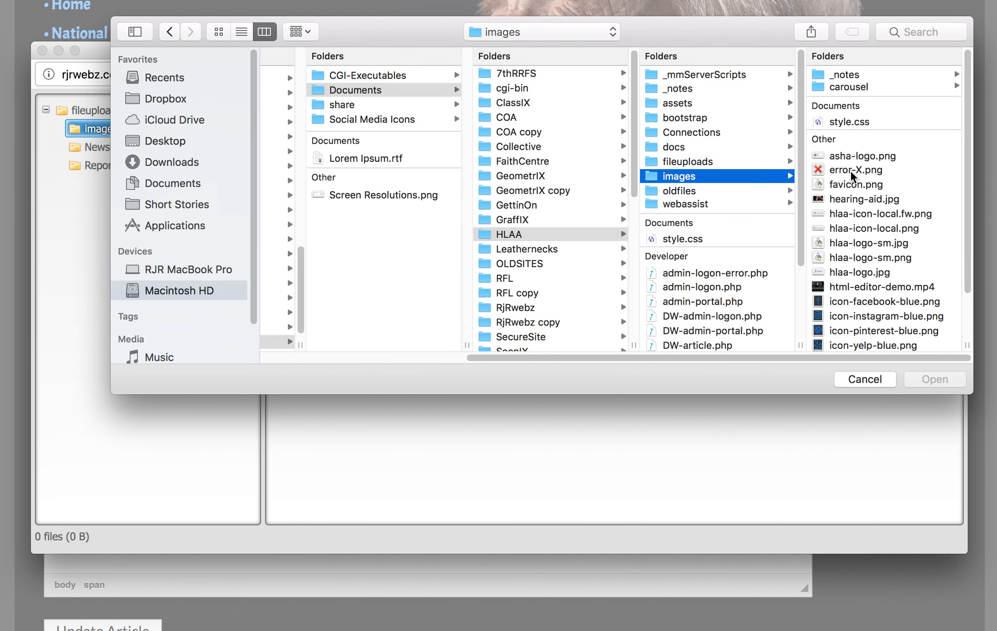
Step: Upload asha-logo.png, error-X.png, favicon.png, hearing-aid.jpg and the blue Facebook, Instagram, Pinterest and Yelp icon PNGs to the images folder
left_click(839, 156)
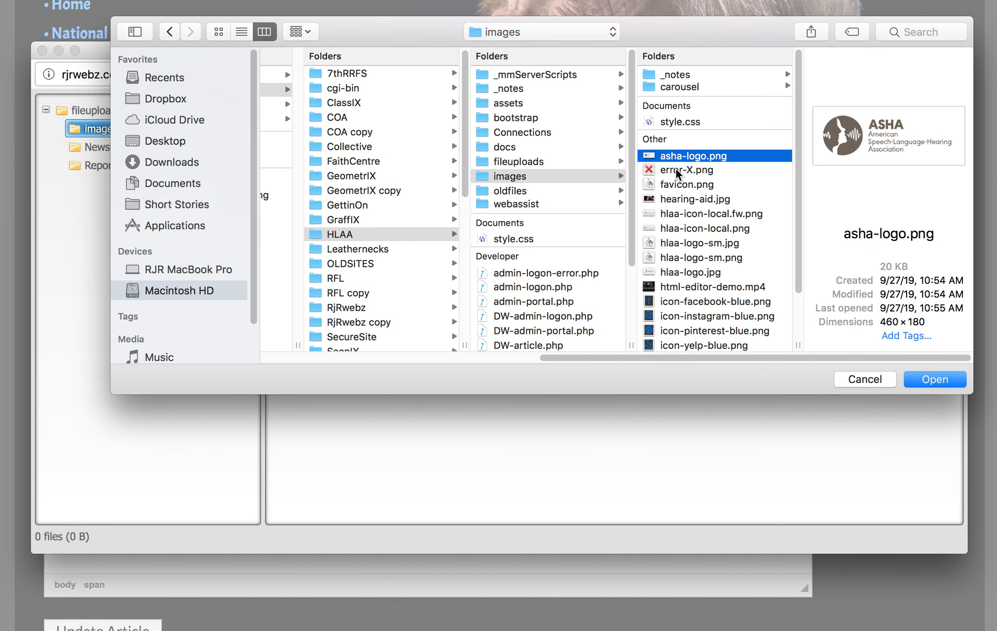
left_click(676, 168, "shift")
left_click(682, 181, "shift")
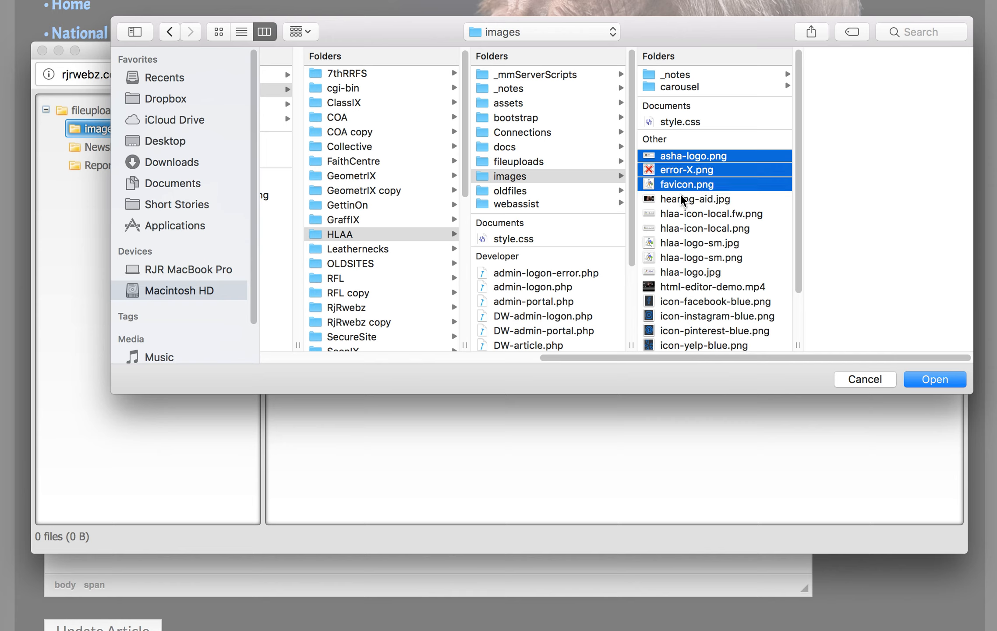
left_click(680, 197, "shift")
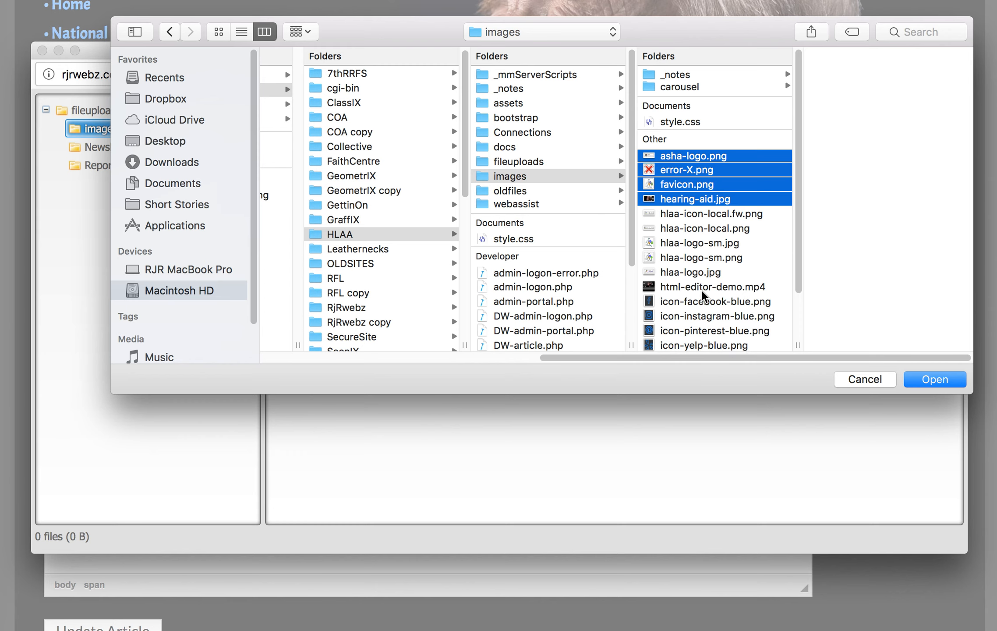
scroll(702, 291, "down", 1)
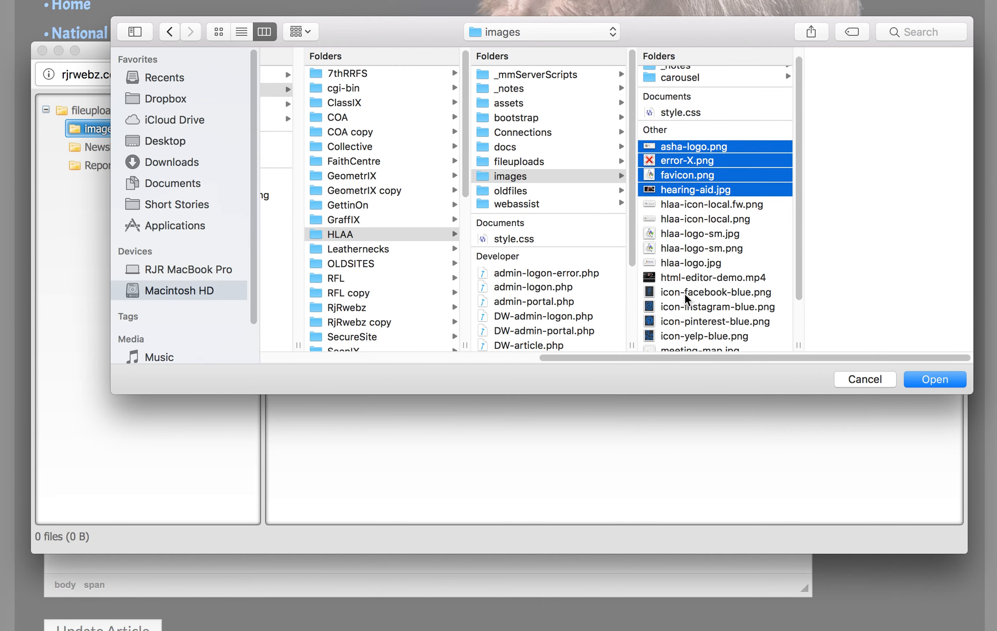
left_click(682, 292, "super")
left_click(686, 307, "super")
left_click(690, 321, "super")
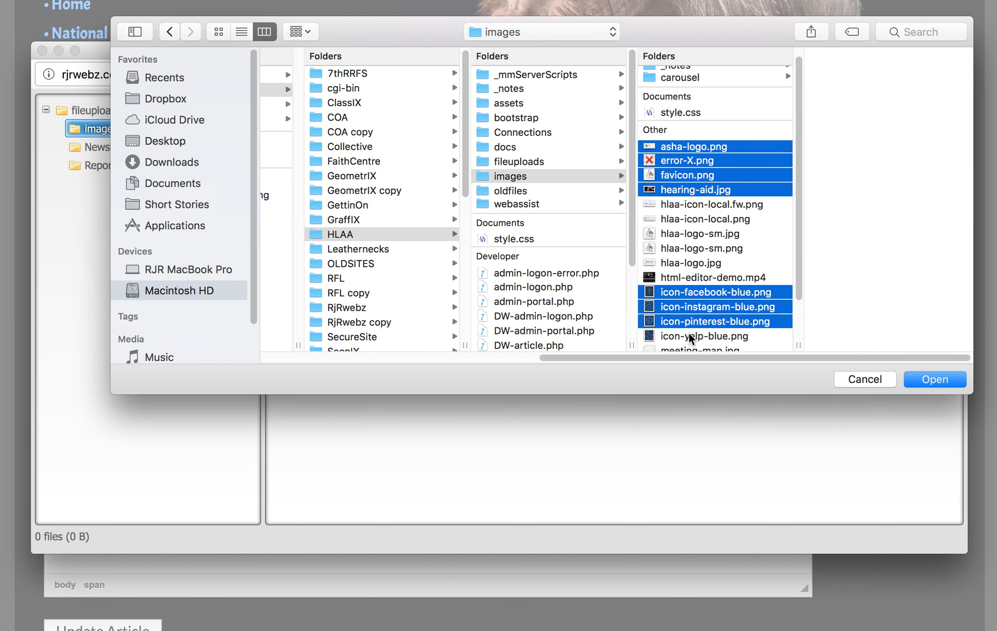
left_click(933, 380)
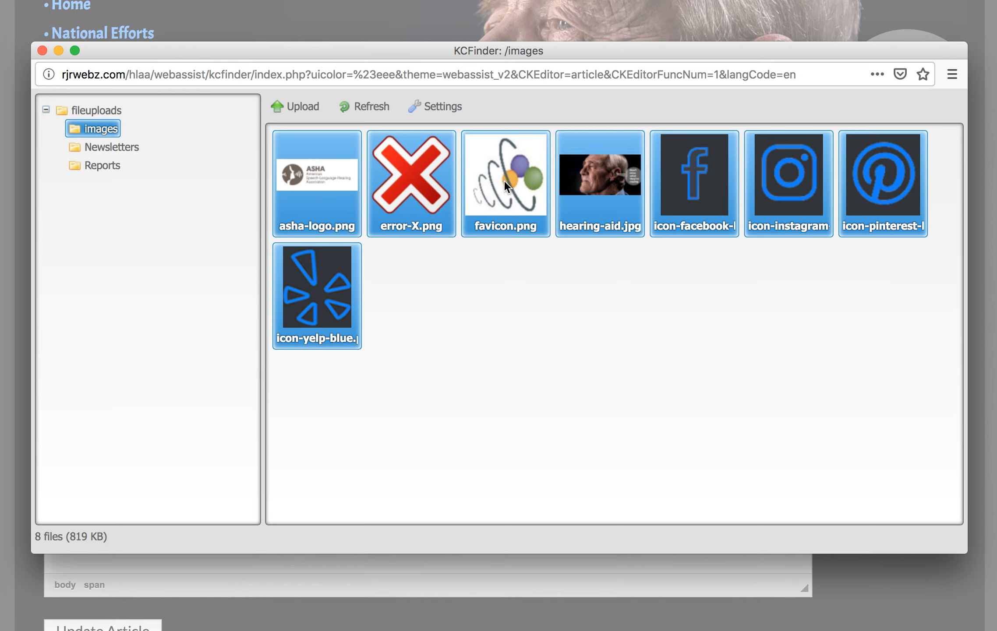
Step: Choose favicon.png as the article image and set its width to 90, keeping the aspect ratio locked
double_click(493, 193)
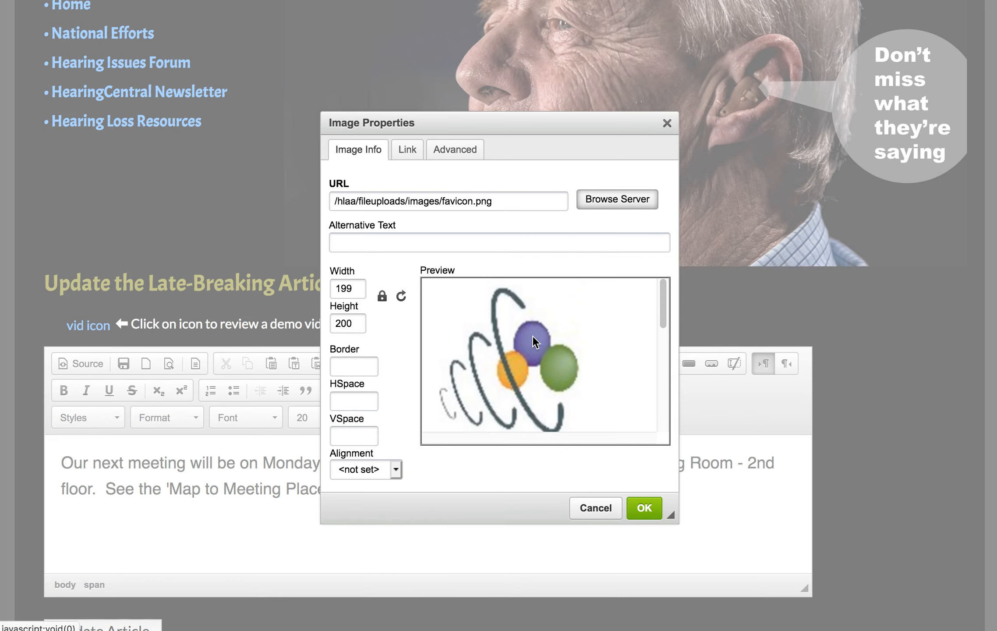
left_click(357, 290)
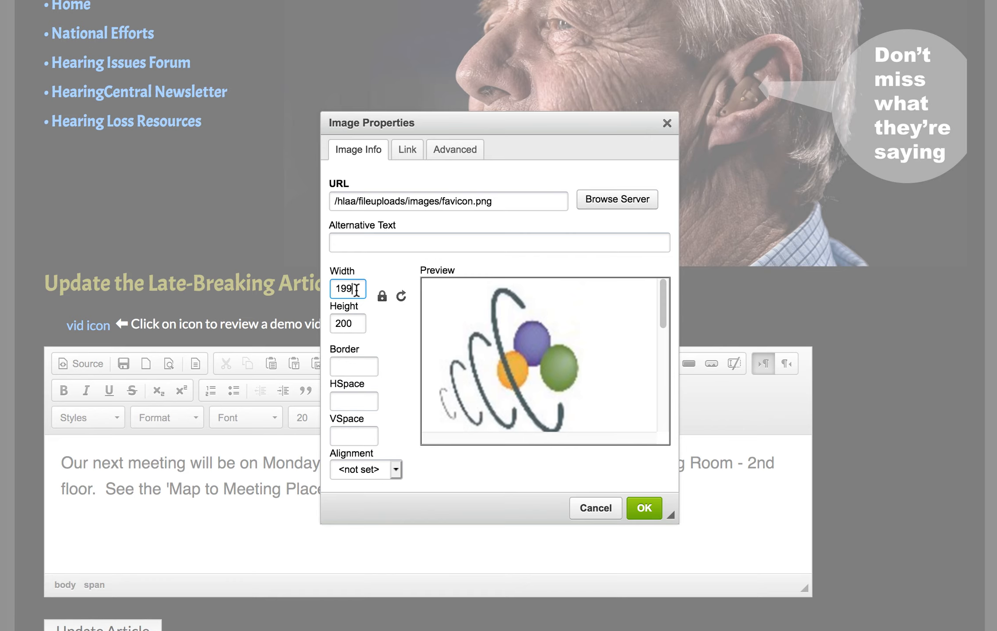
left_click_drag(353, 290, 334, 290)
type("90")
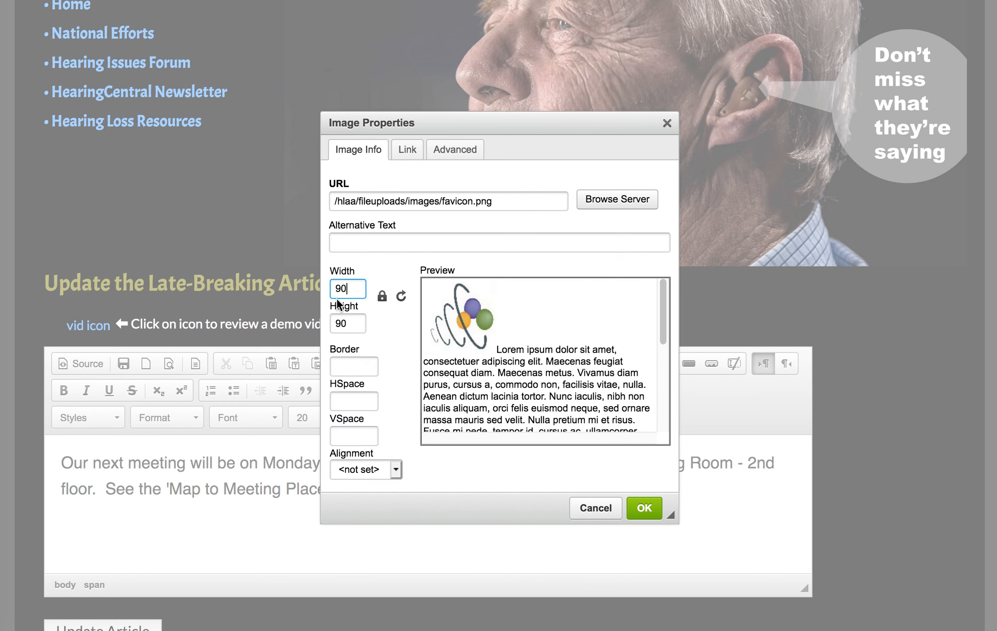
left_click(380, 300)
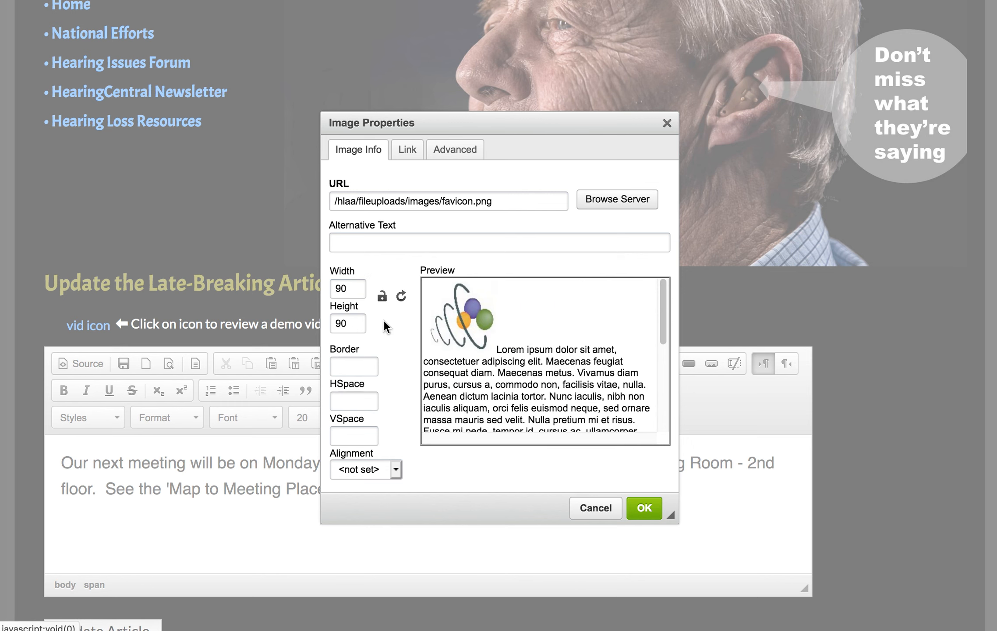
left_click(383, 302)
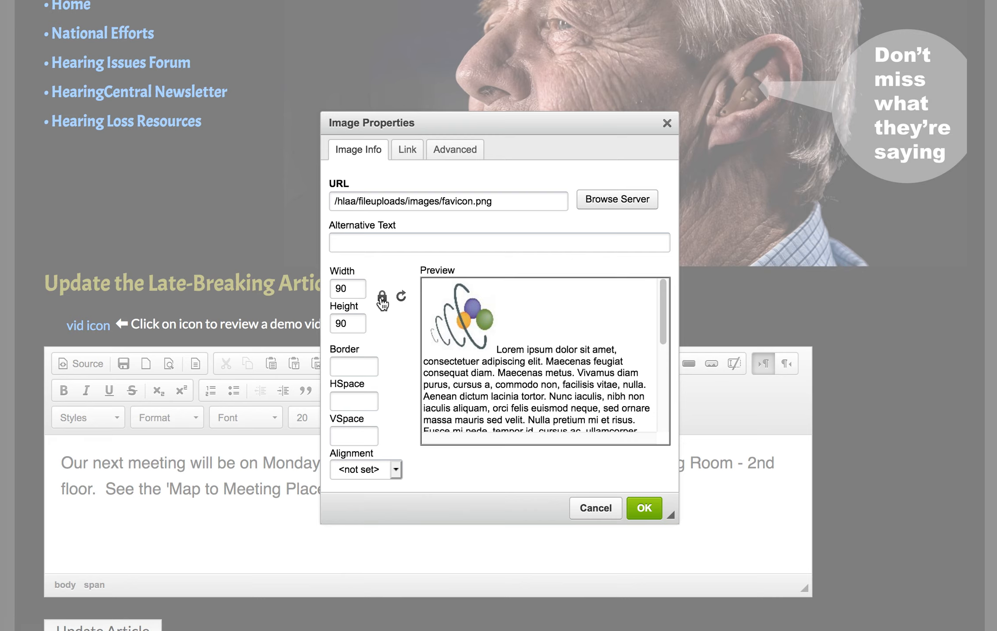
Step: Set the favicon.png image's height to 100 independently of its width, and give it a border of 1
left_click(346, 325)
left_click_drag(346, 325, 335, 324)
type("100")
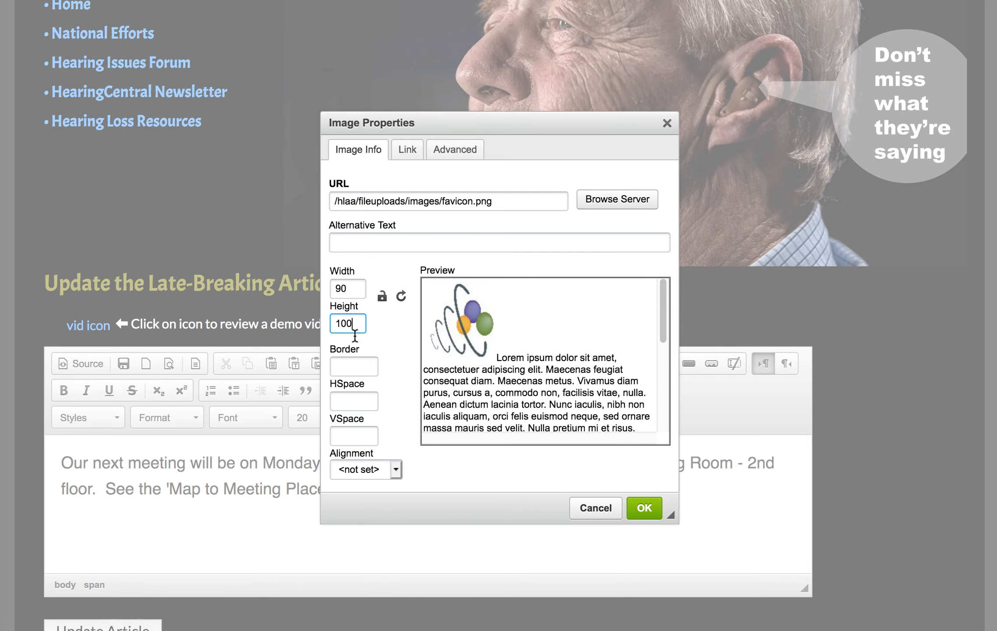
left_click(347, 363)
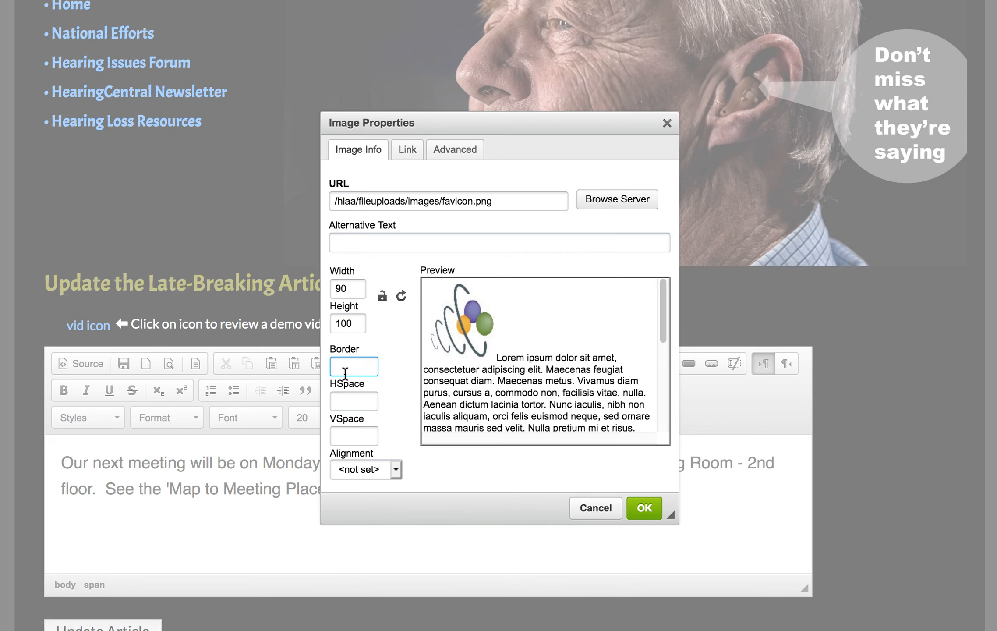
type("1")
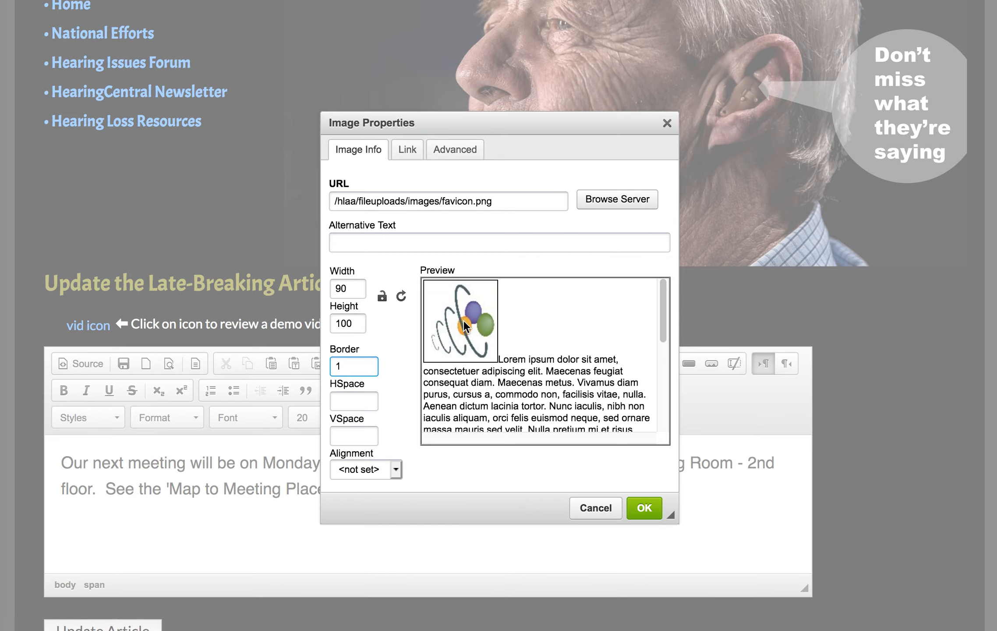
Step: Set the image's horizontal spacing to 10 and its vertical spacing to 5
left_click(346, 399)
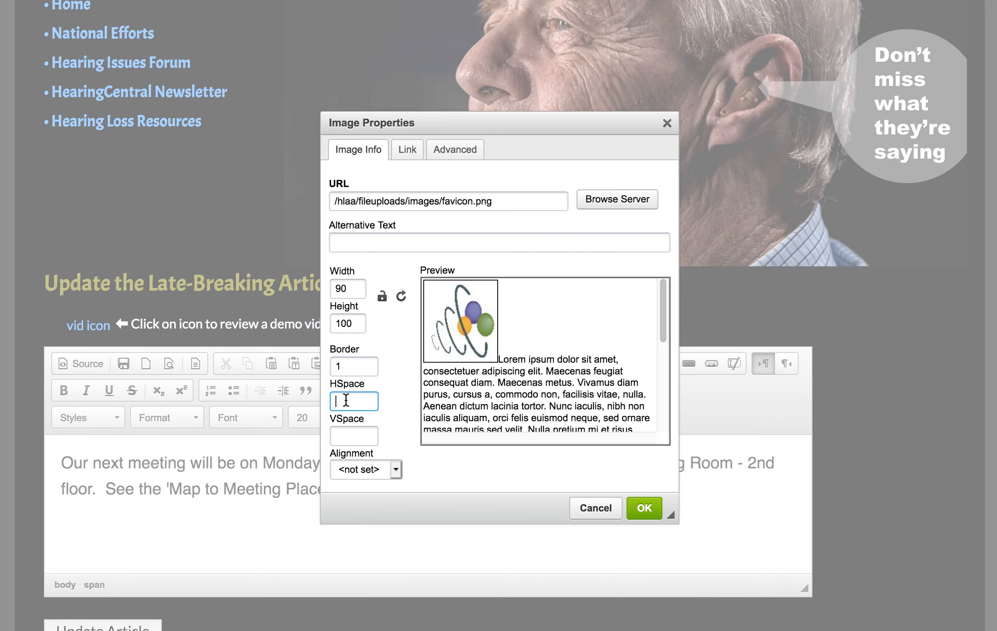
type("10")
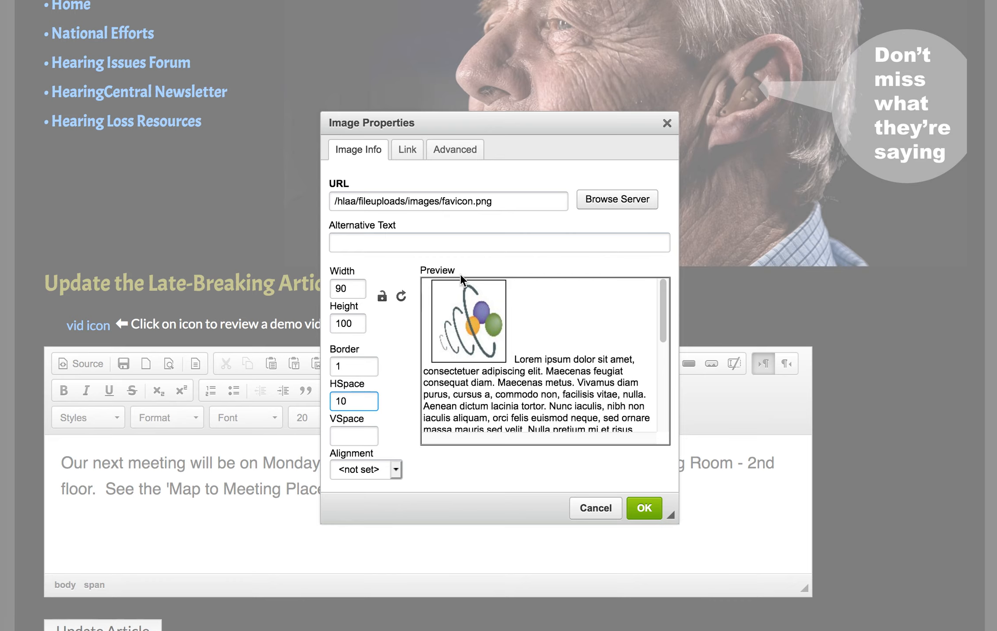
left_click(347, 437)
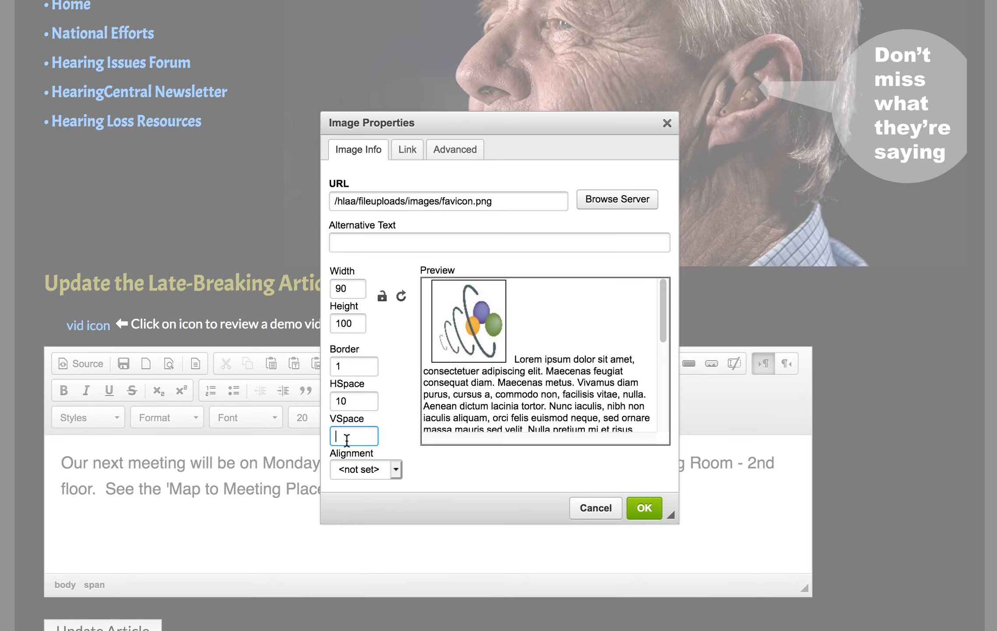
type("5")
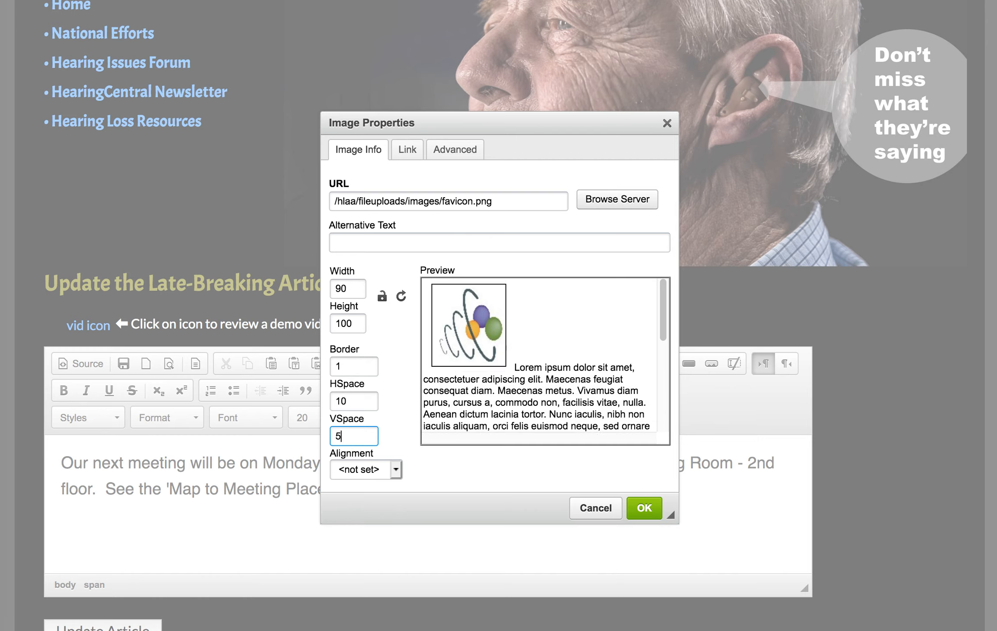
Step: Align the image Left and insert it into the late-breaking article
left_click(392, 470)
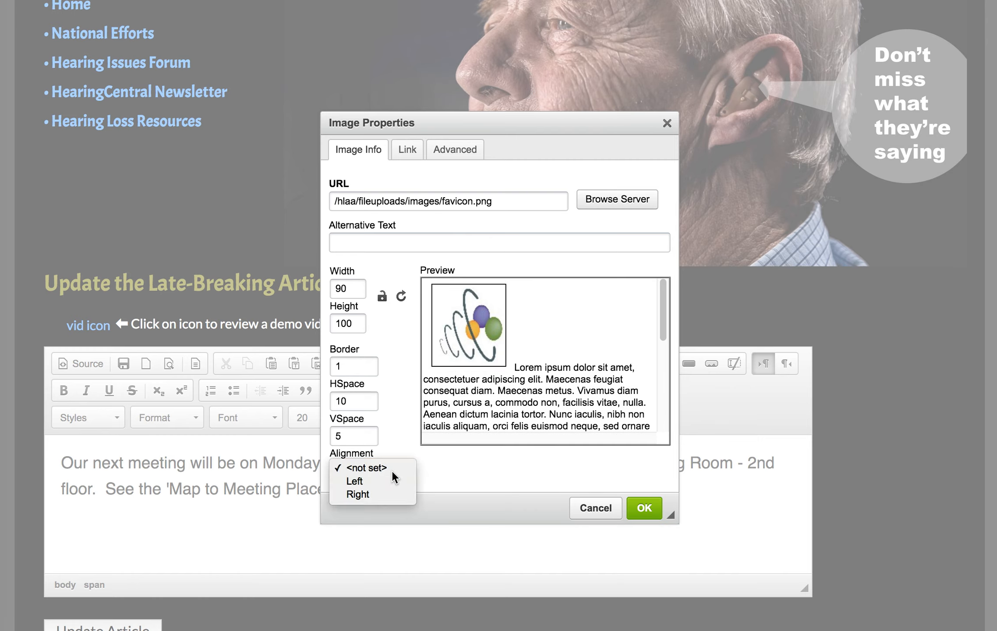
left_click(392, 470)
left_click(392, 470)
left_click(392, 470)
left_click(392, 469)
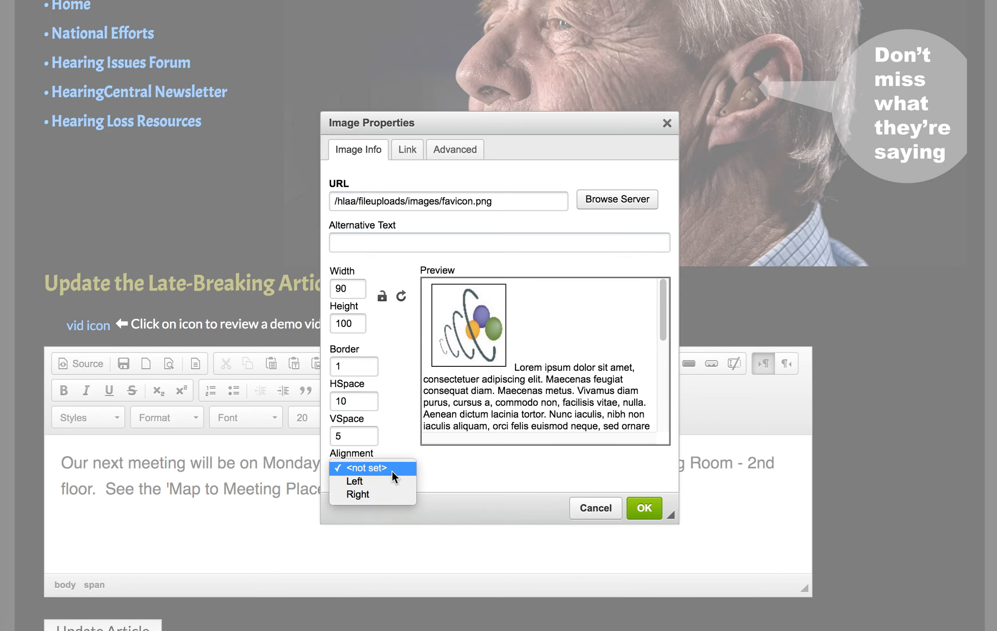
left_click(388, 481)
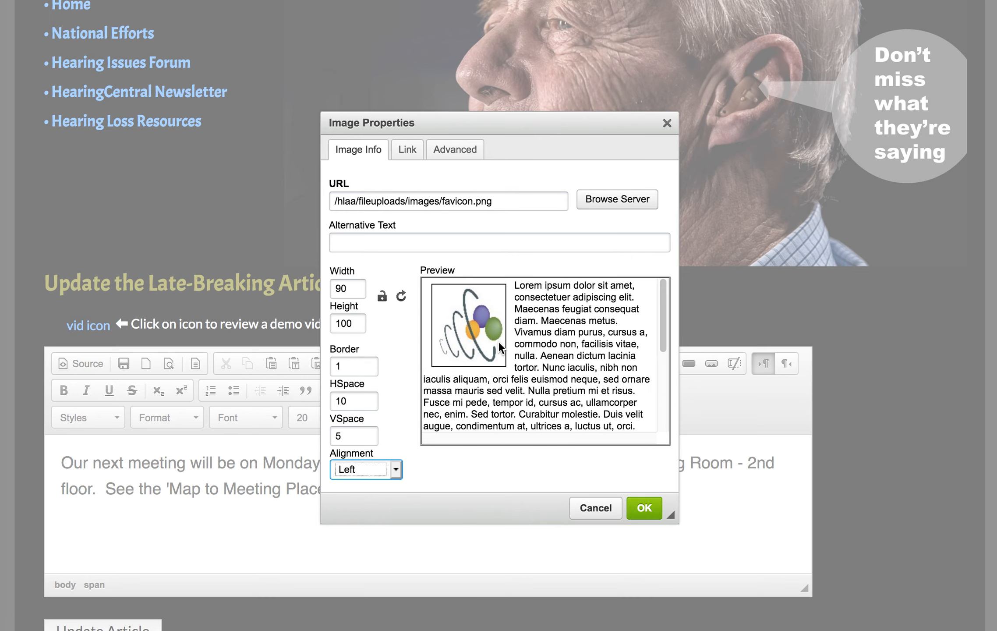
left_click(644, 509)
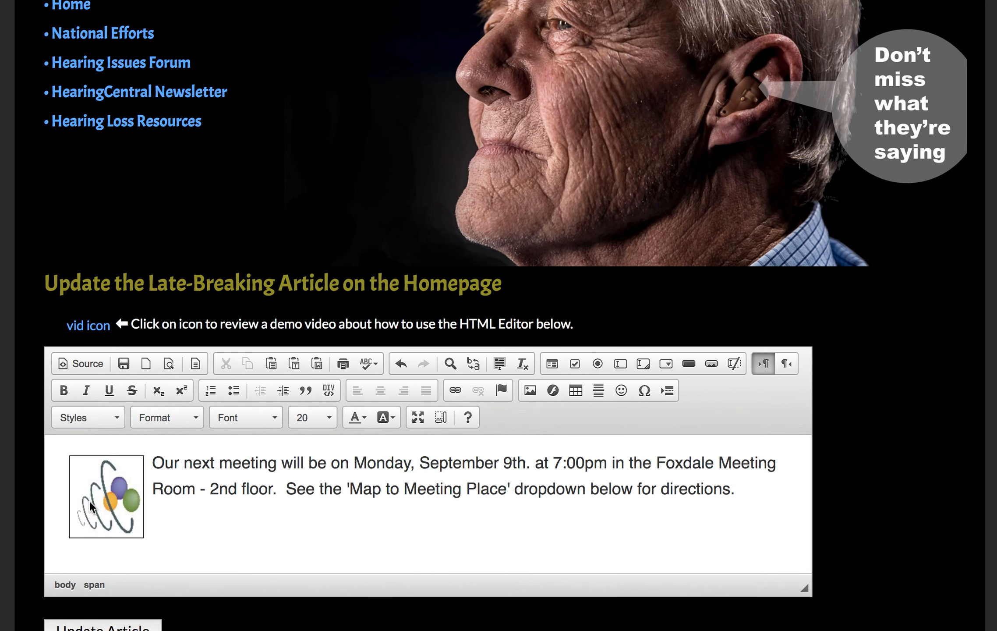
Step: Update the article with the inserted image and view the homepage's Late Breaking section
scroll(206, 477, "down", 3)
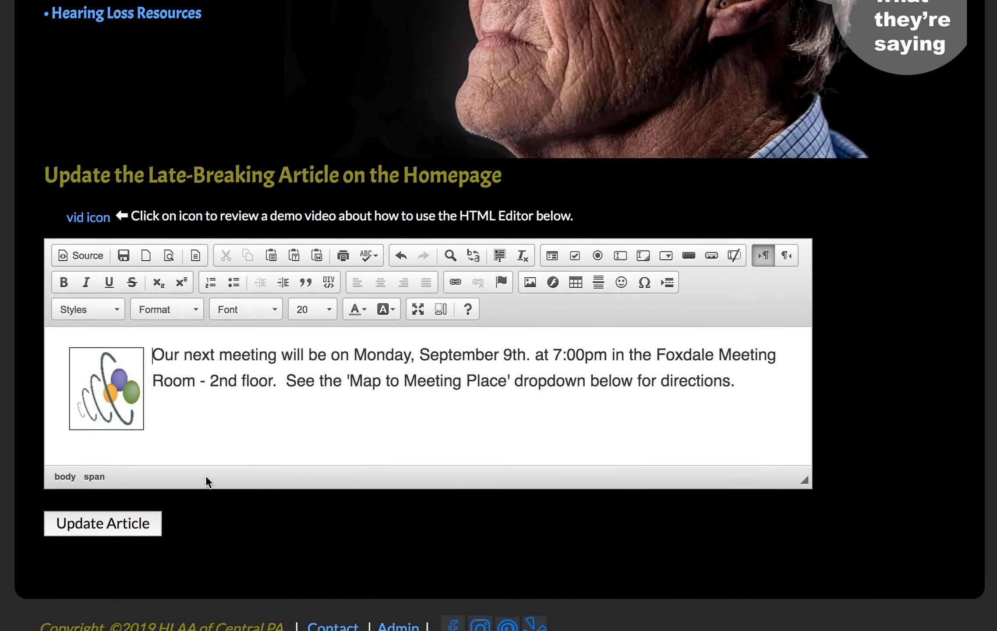
left_click(115, 505)
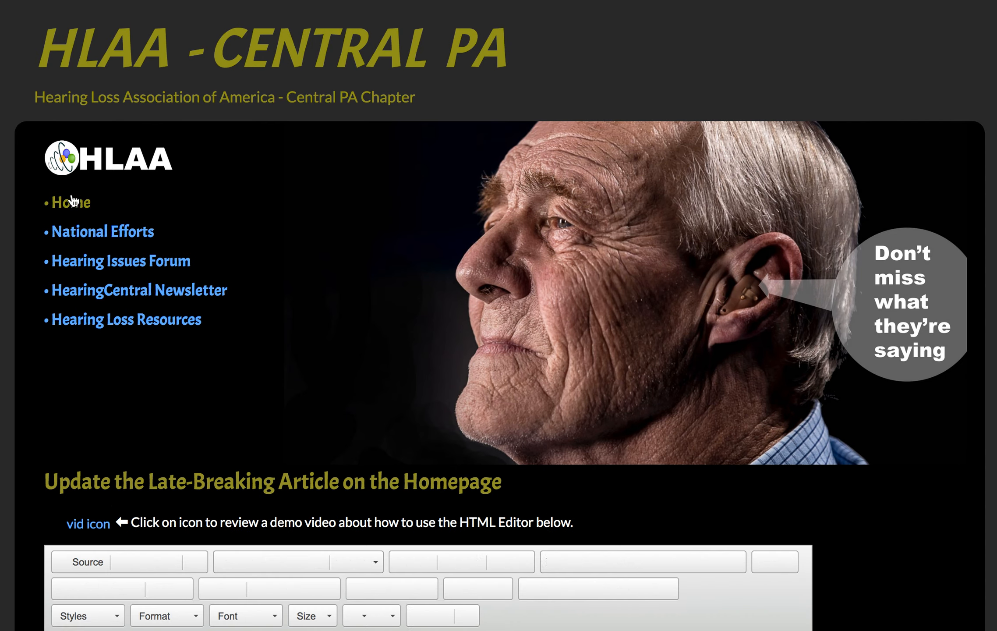
left_click(72, 202)
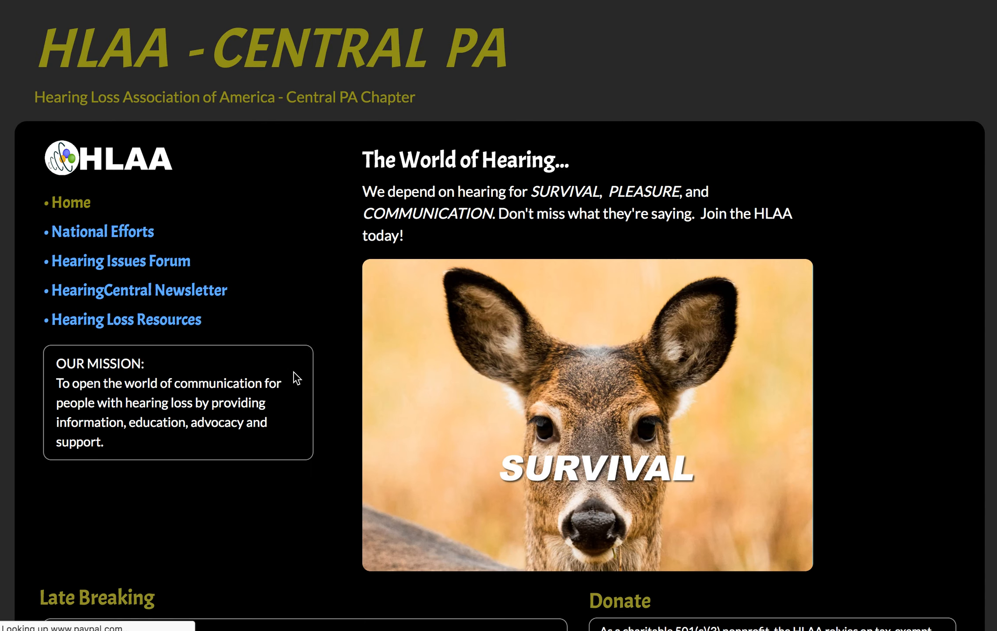
scroll(289, 387, "down", 5)
scroll(289, 386, "down", 1)
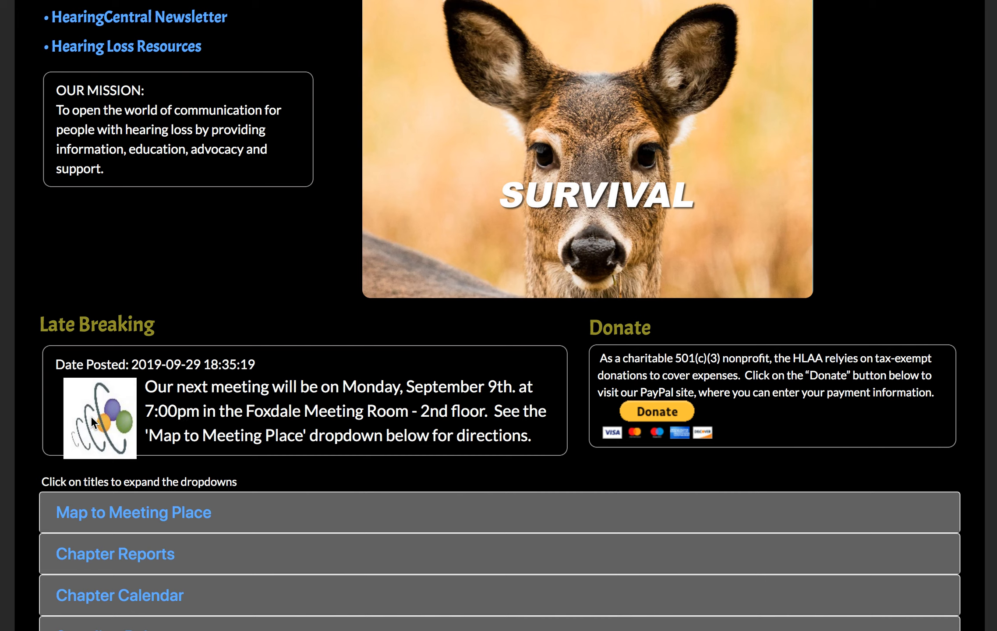
Step: Return to the admin article editor and resize the favicon.png image to a width of 80 and a height of 80
scroll(184, 477, "down", 3)
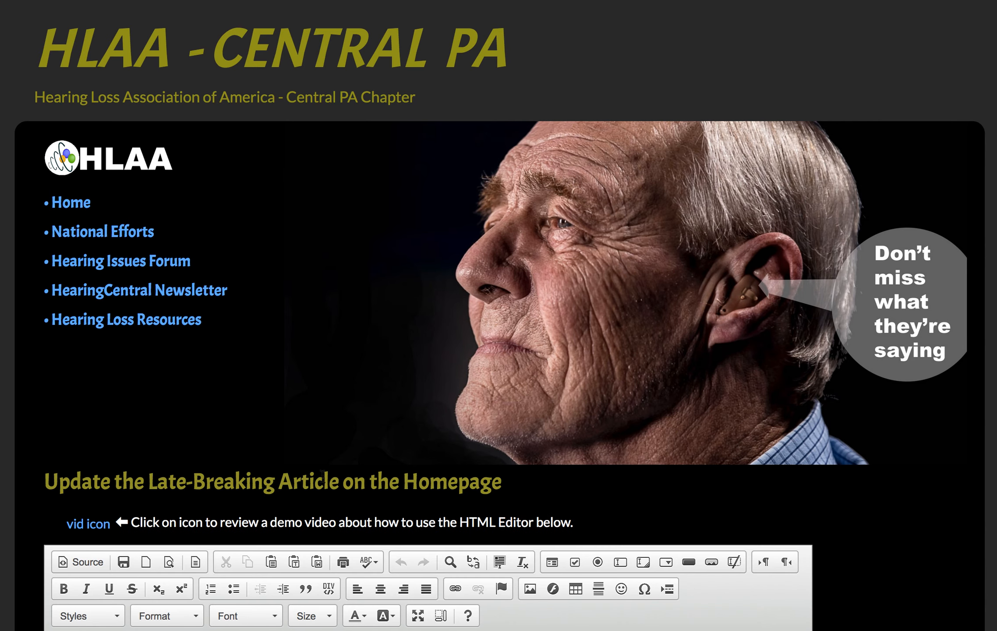
scroll(297, 473, "down", 5)
left_click(131, 476)
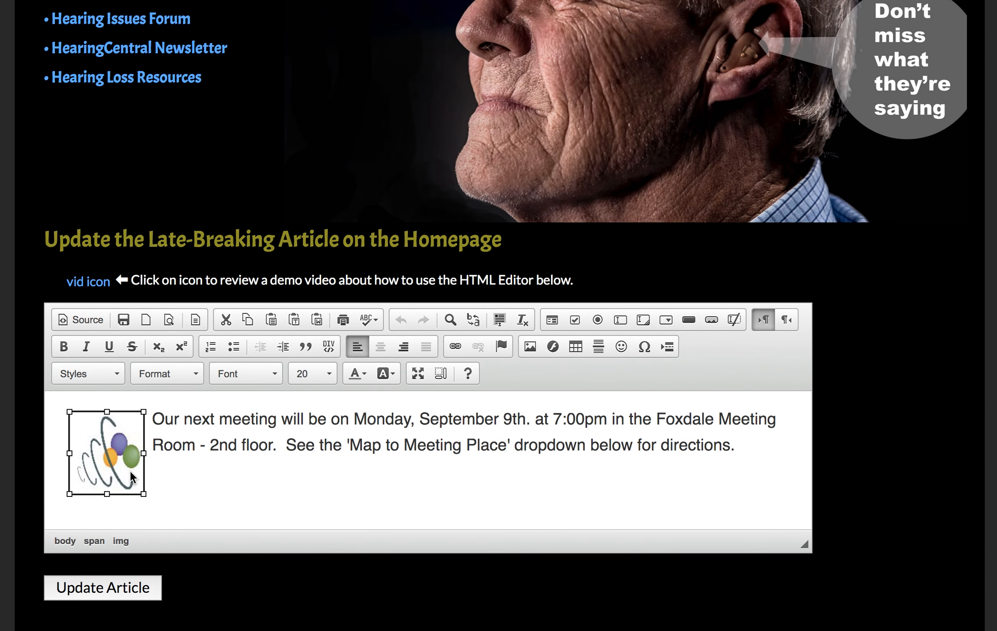
double_click(129, 470)
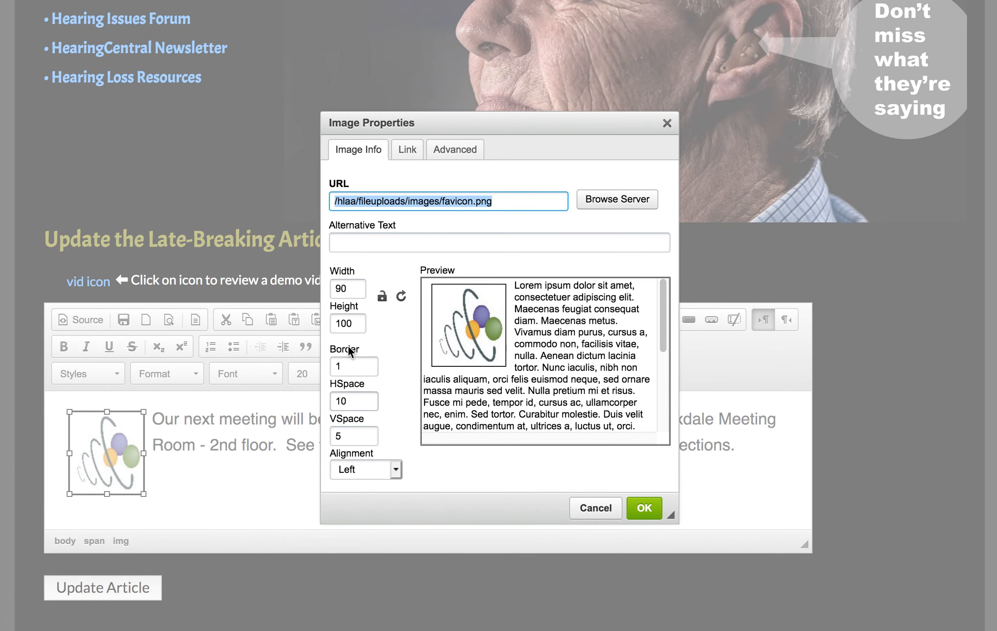
double_click(334, 289)
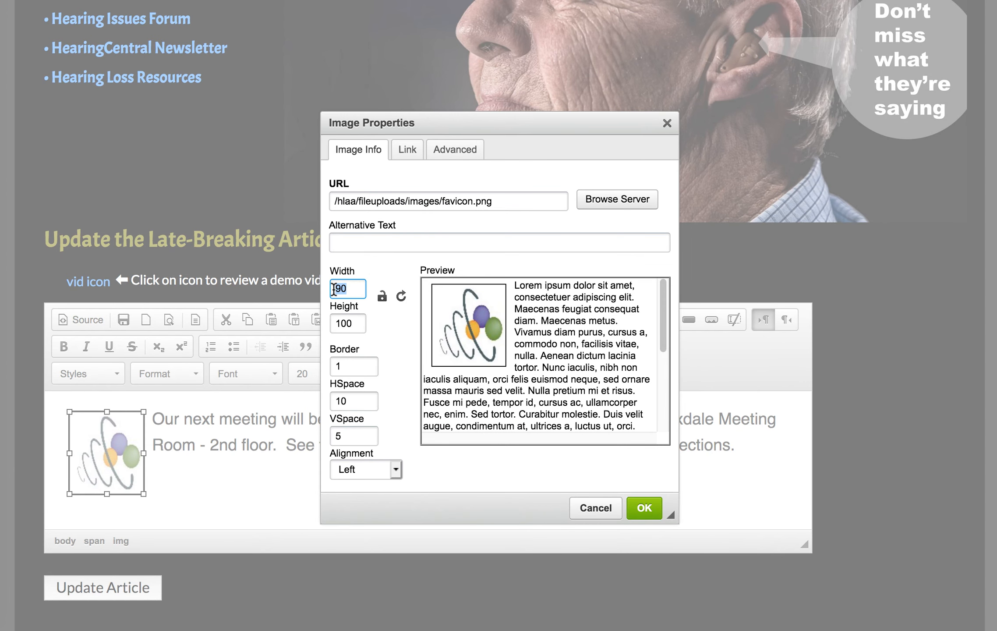
type("80")
double_click(340, 324)
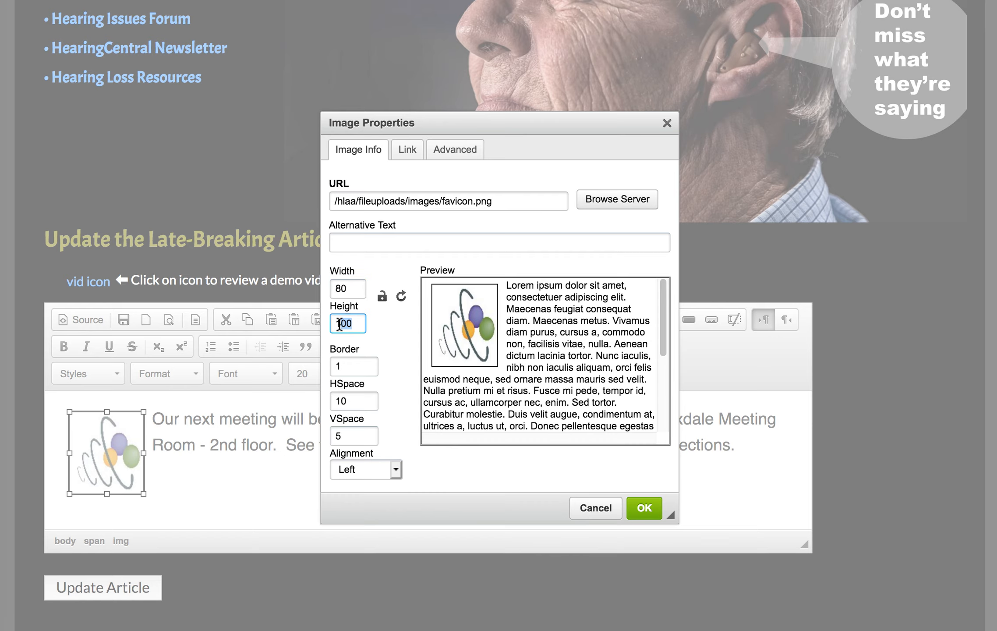
type("80")
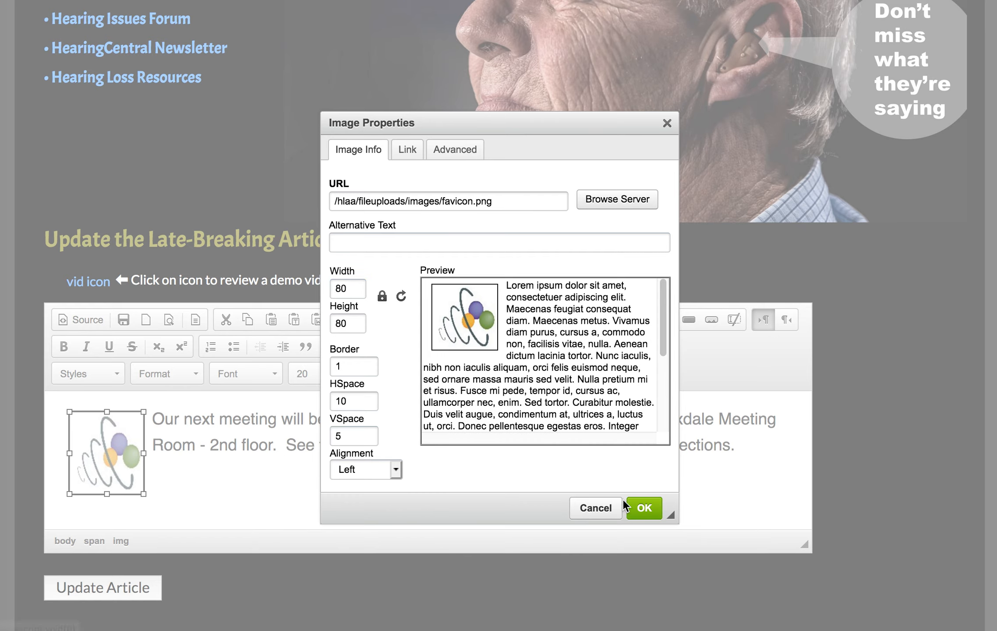
left_click(644, 508)
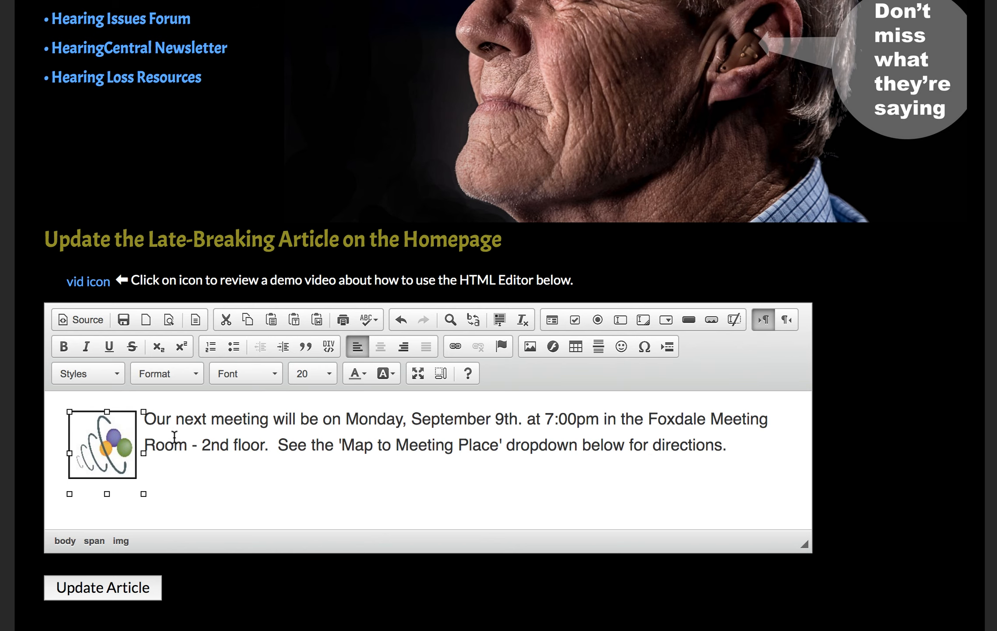
Step: Update the article with the resized image and check the Late Breaking section on the homepage
left_click(143, 588)
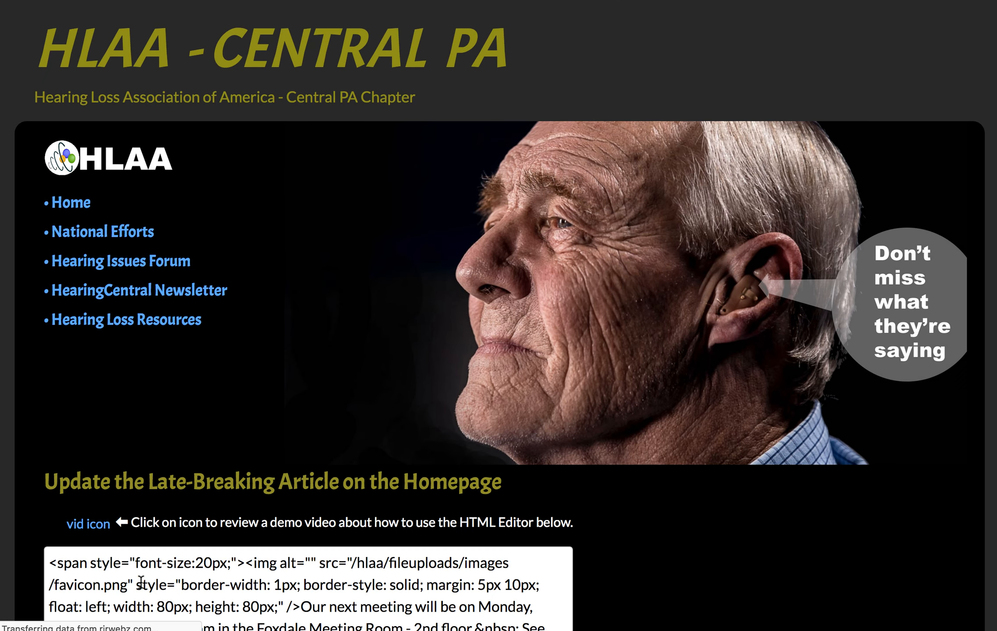
scroll(193, 388, "down", 1)
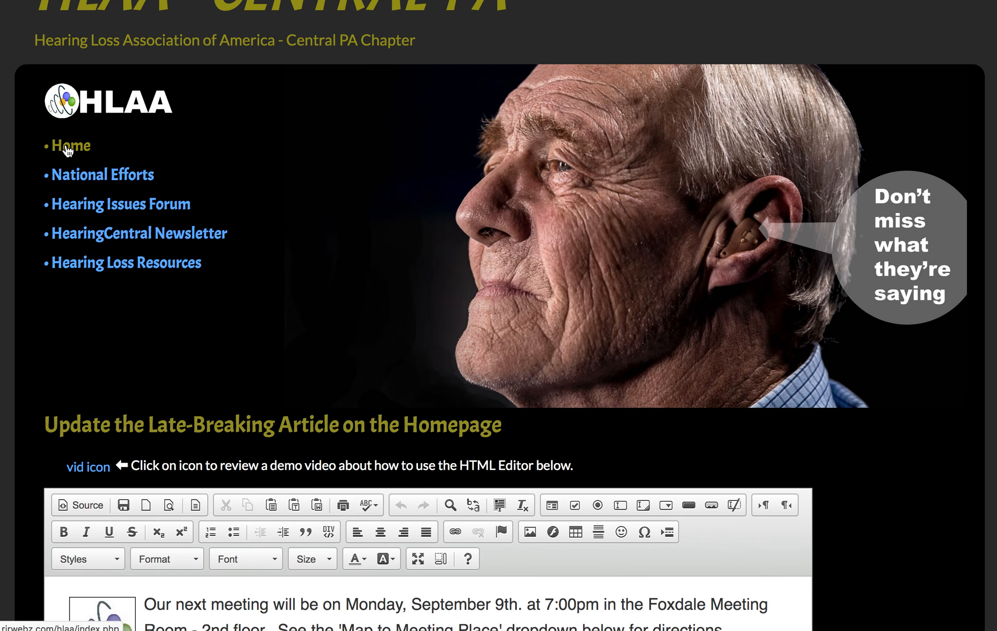
left_click(66, 147)
scroll(77, 188, "down", 7)
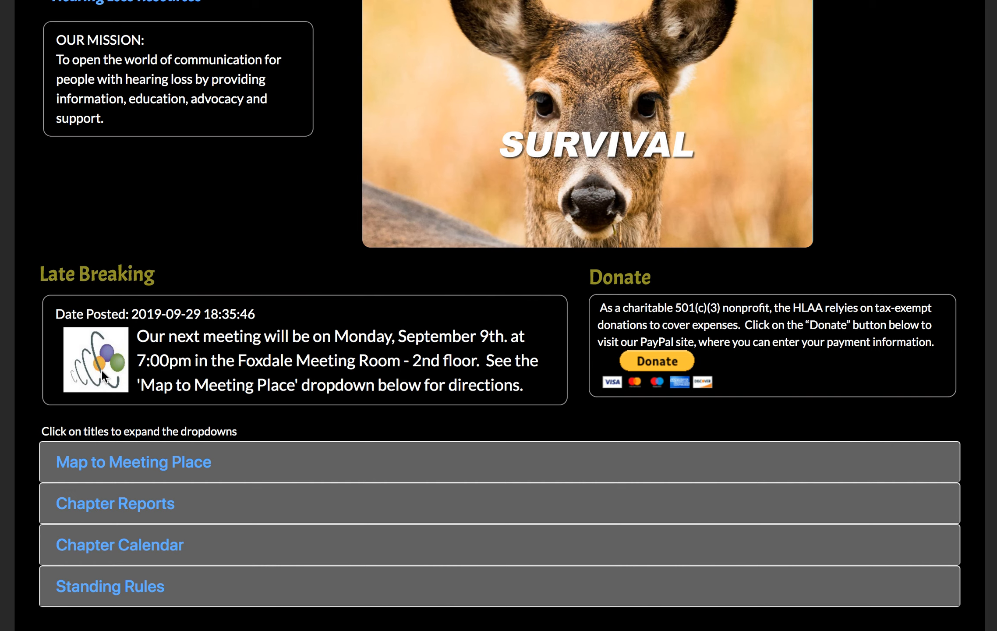
scroll(198, 418, "down", 2)
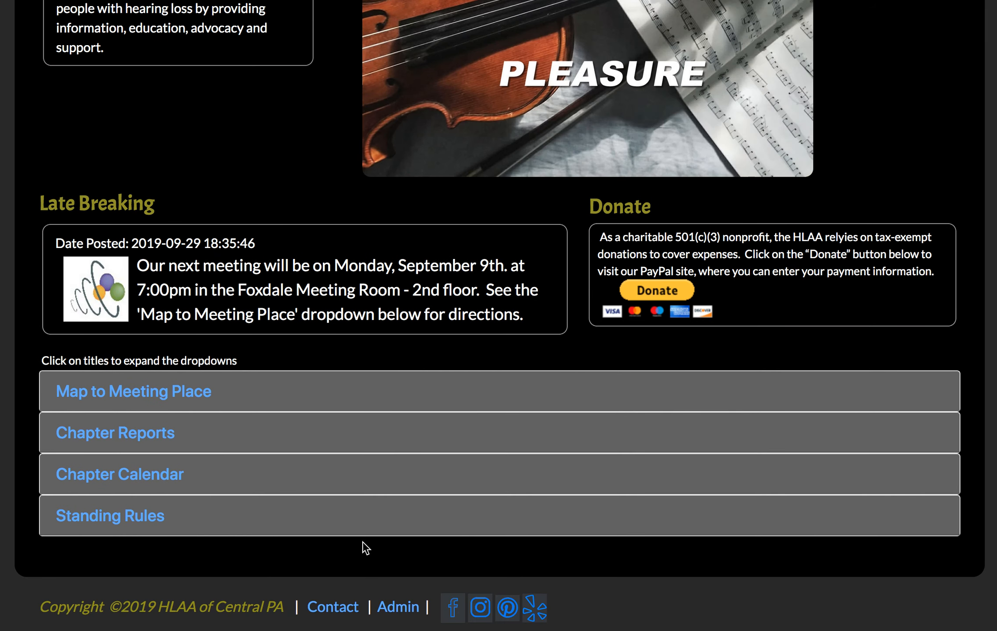
Step: Return to the admin article editor, delete the image from the late-breaking article and update the article
left_click(384, 611)
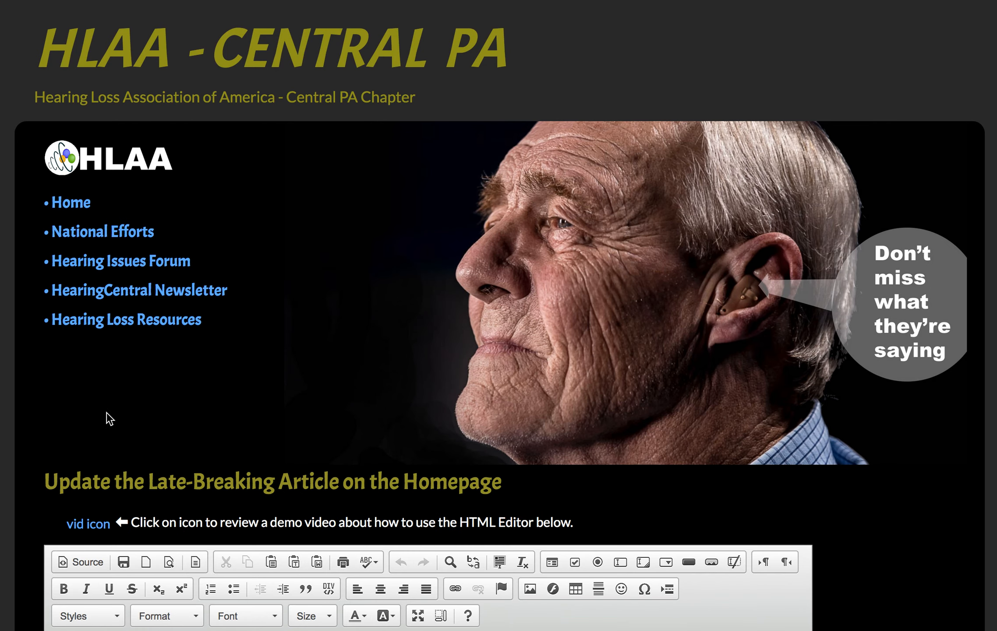
scroll(110, 419, "down", 4)
left_click(109, 521)
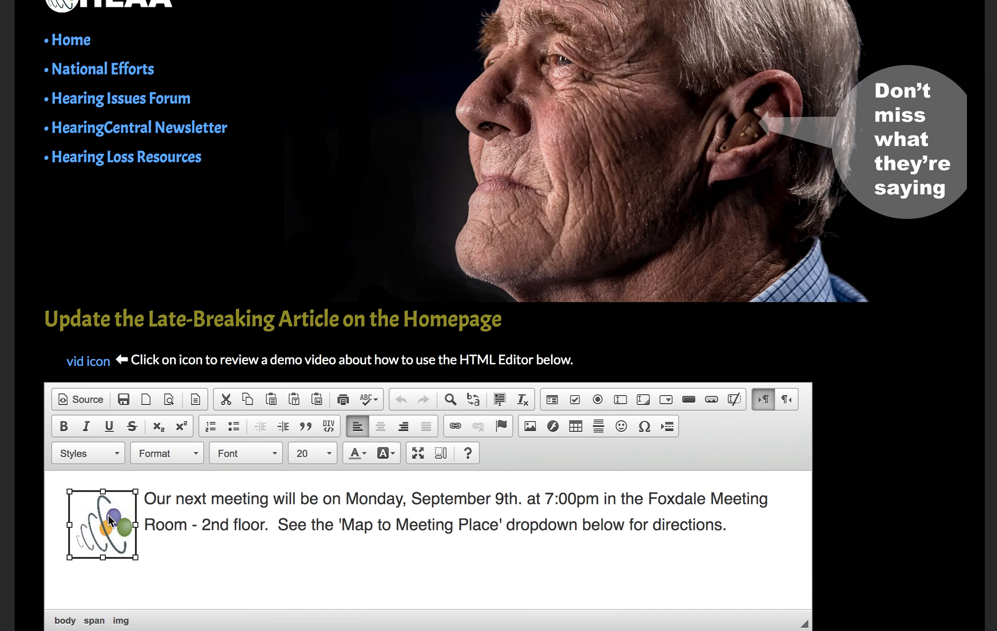
key("Delete")
scroll(108, 514, "down", 3)
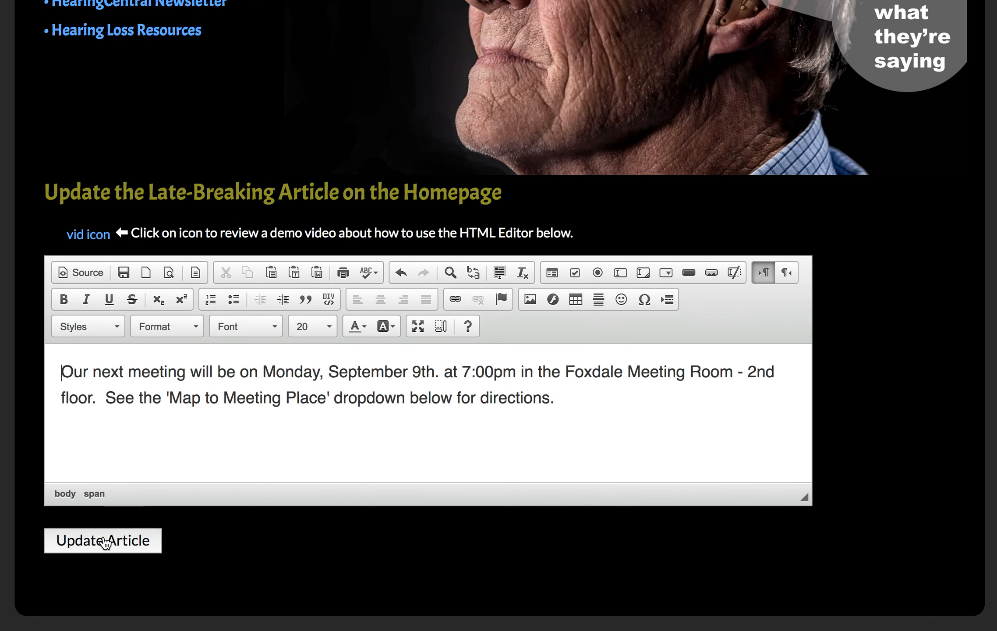
left_click(105, 548)
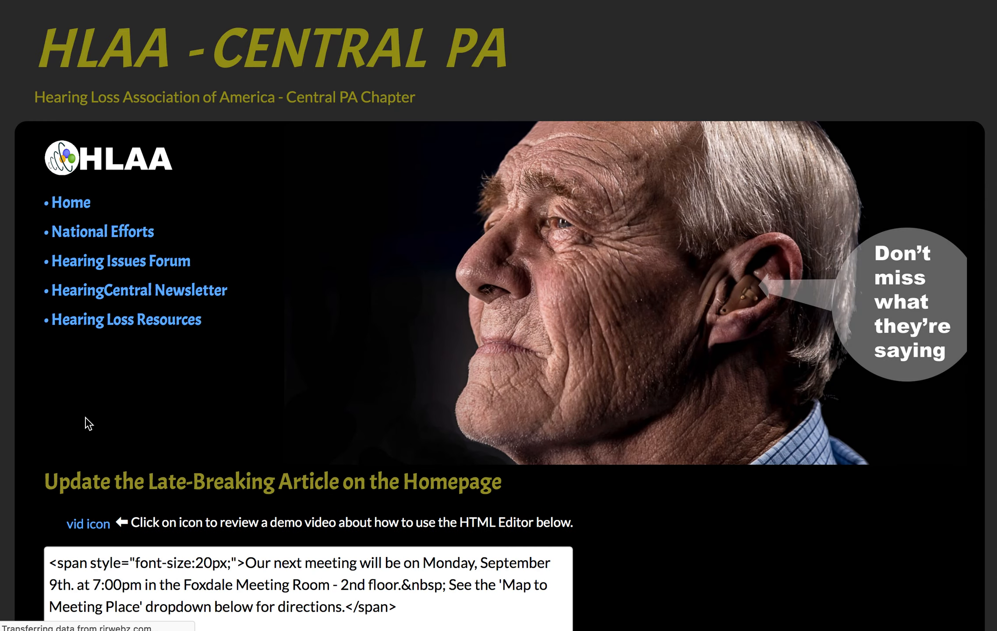
Step: Check the Late Breaking section on the homepage after the image removal and return to the admin article editor
left_click(83, 202)
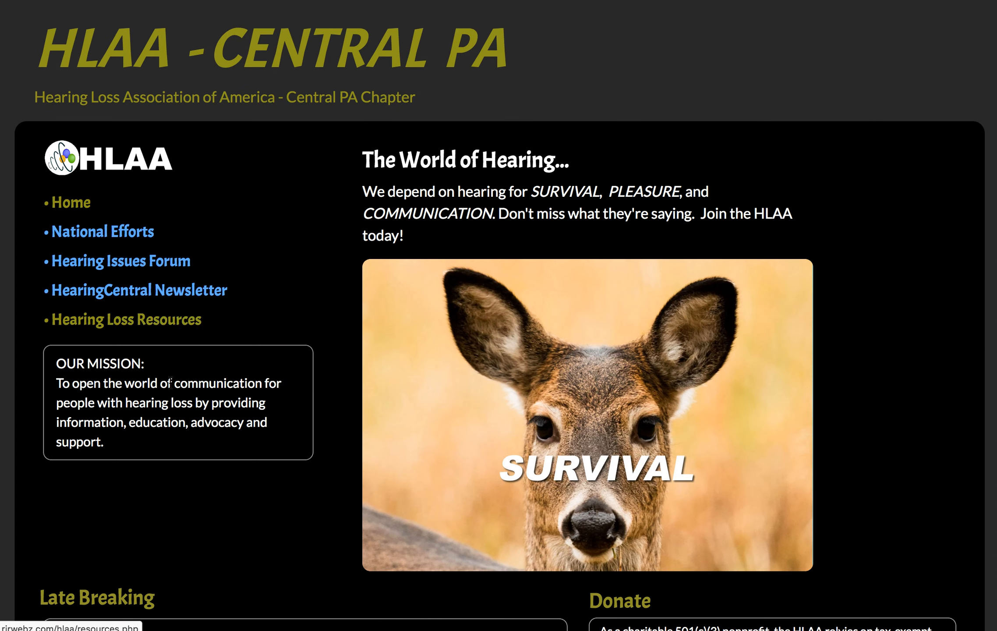
scroll(88, 388, "down", 5)
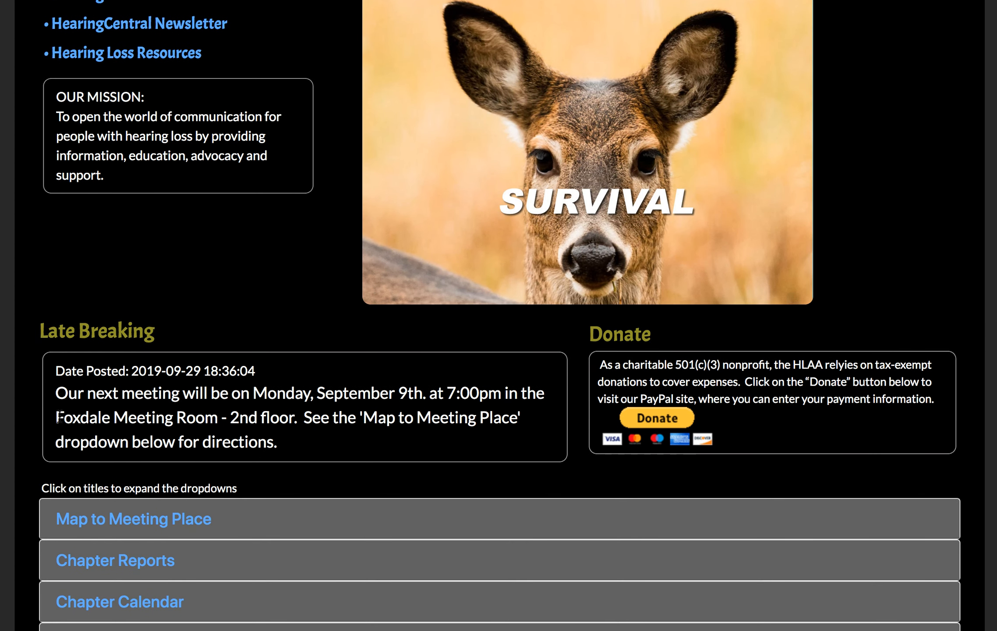
scroll(258, 360, "down", 3)
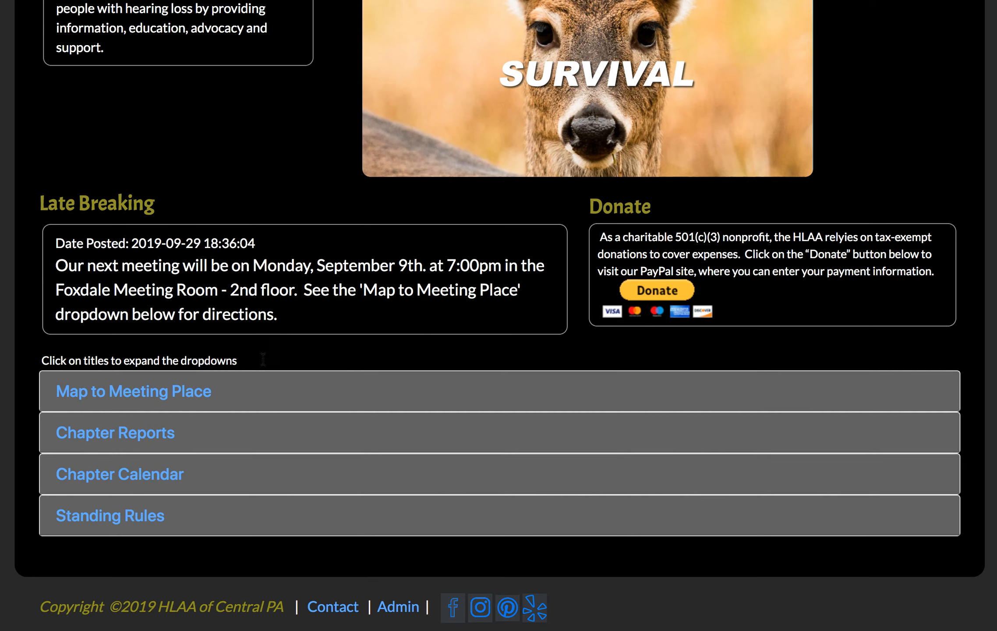
left_click(397, 607)
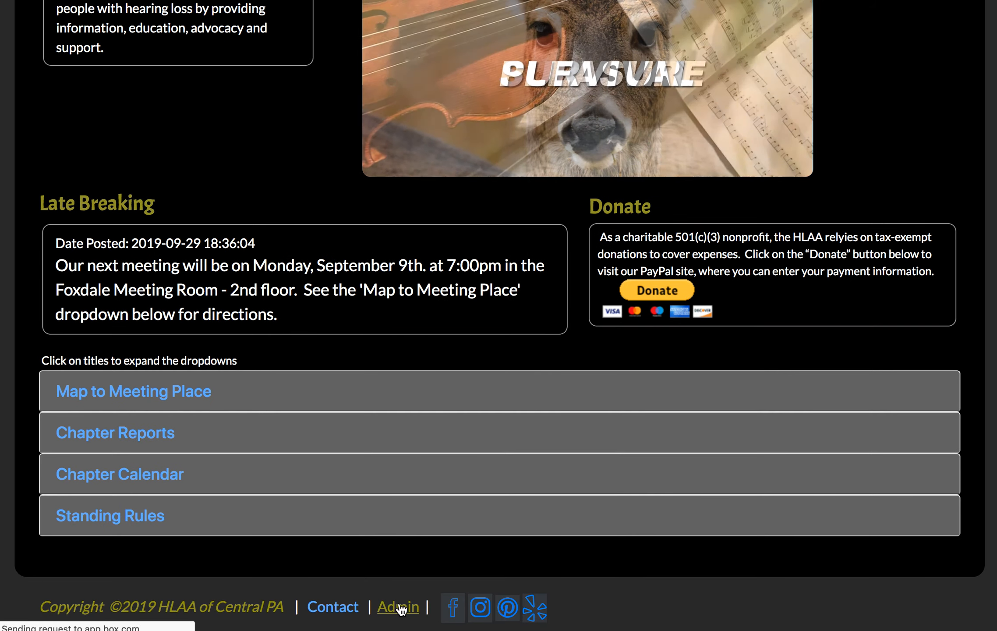
scroll(279, 258, "down", 3)
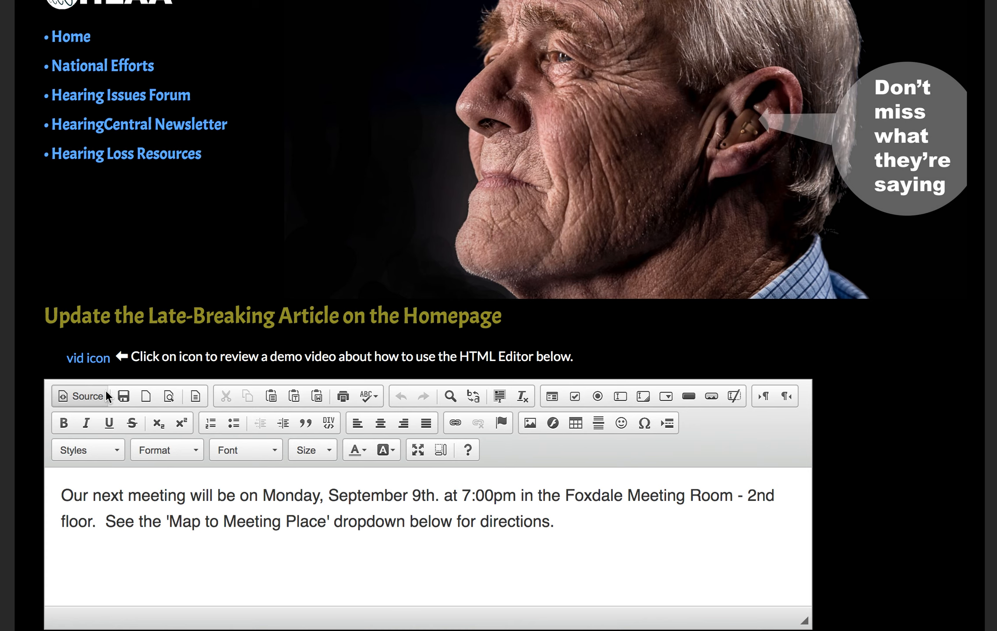
Step: Set the entire late-breaking article text in Comic Sans MS, then switch its font to Arial
scroll(224, 394, "down", 1)
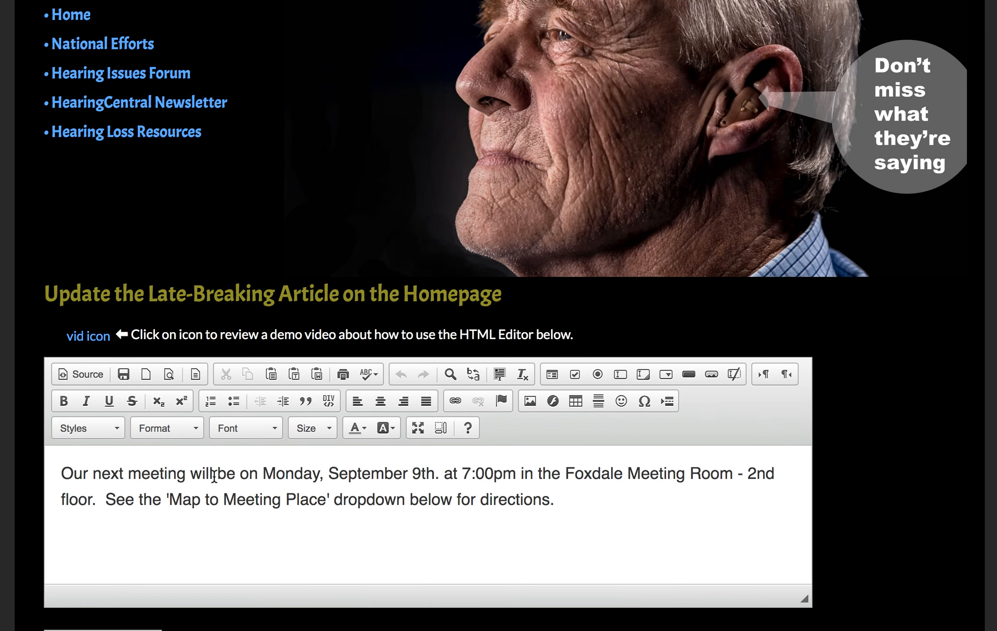
left_click_drag(58, 474, 599, 499)
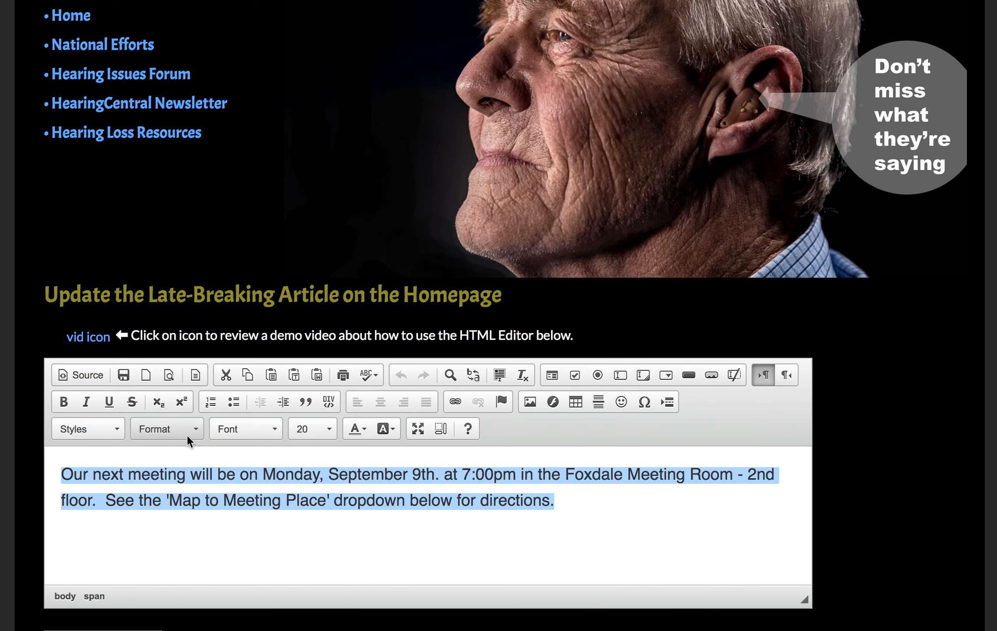
left_click(168, 429)
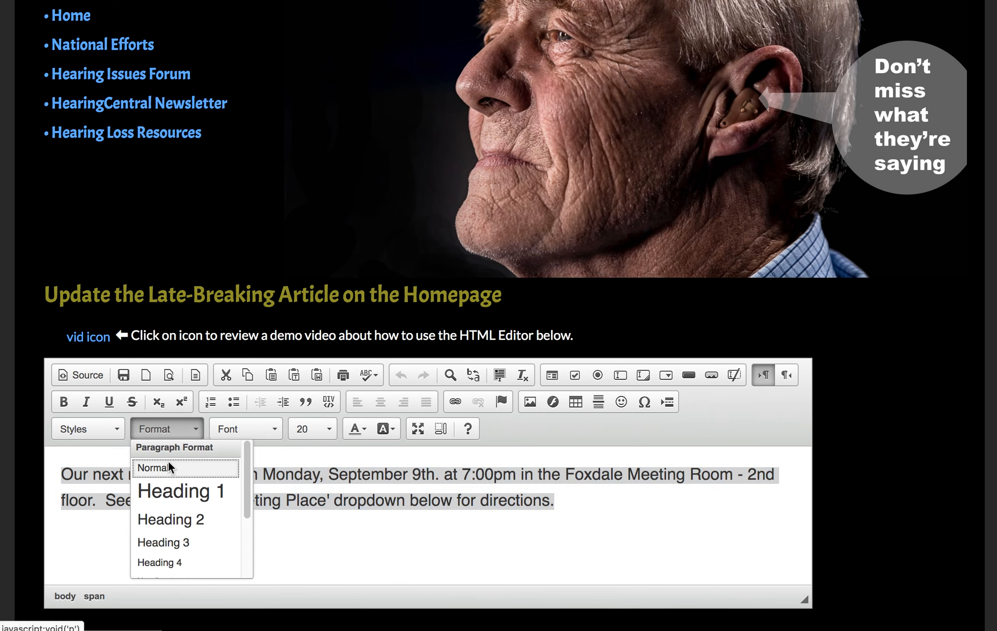
left_click(235, 432)
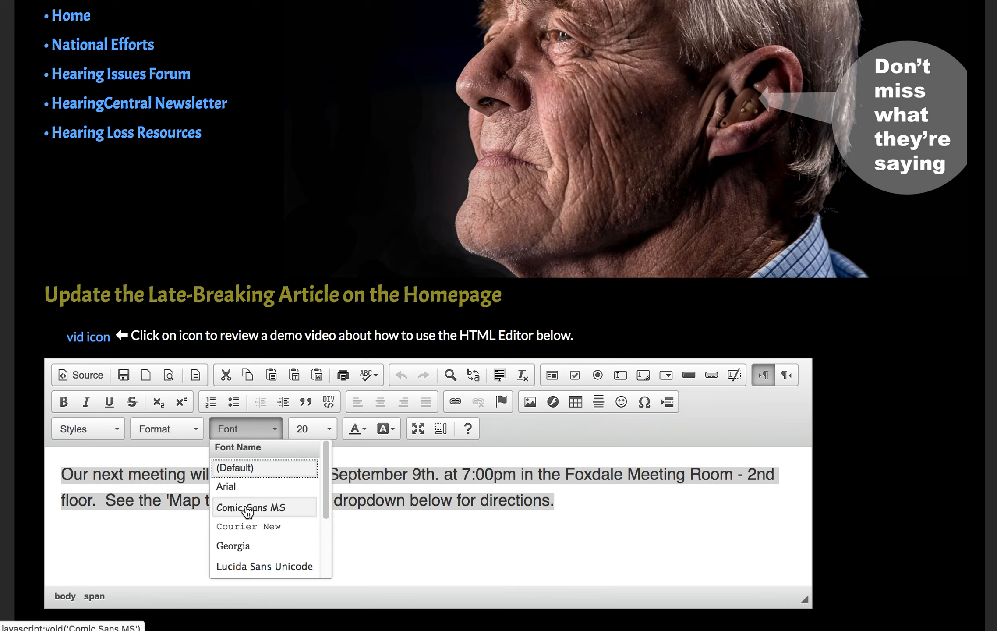
left_click(246, 507)
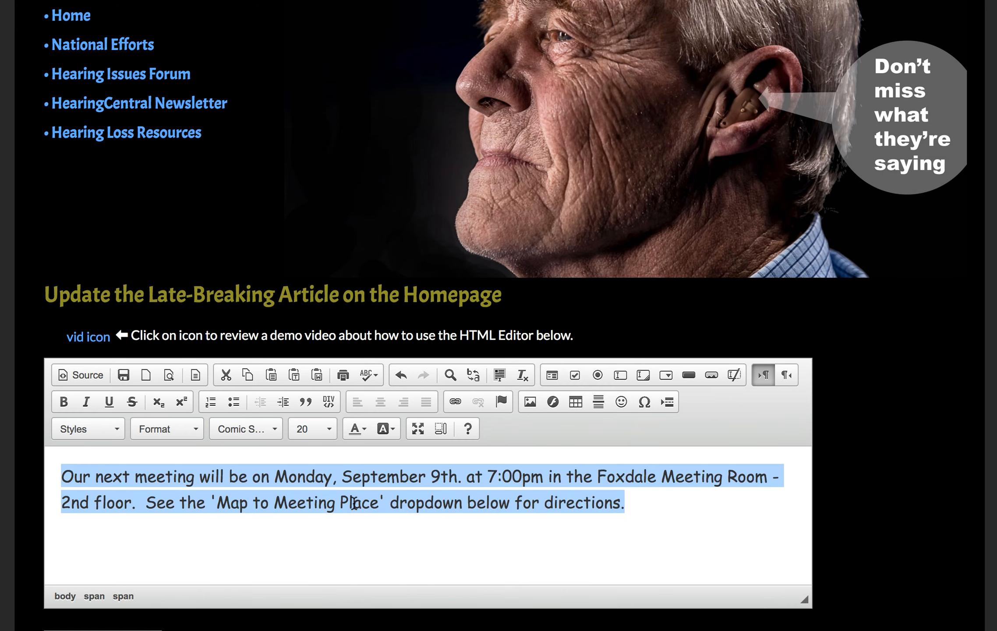
left_click(251, 433)
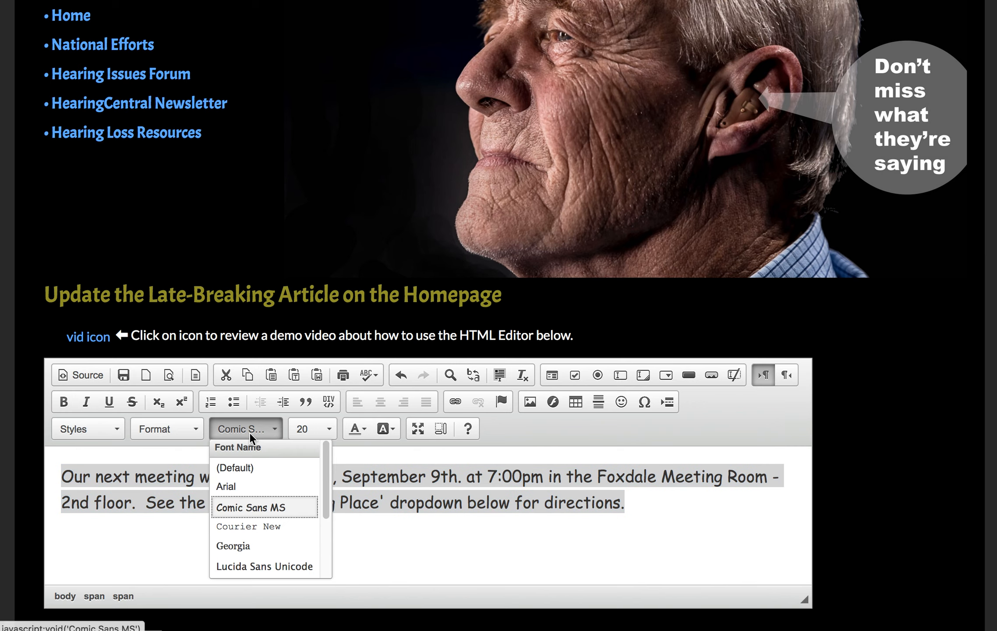
left_click(239, 488)
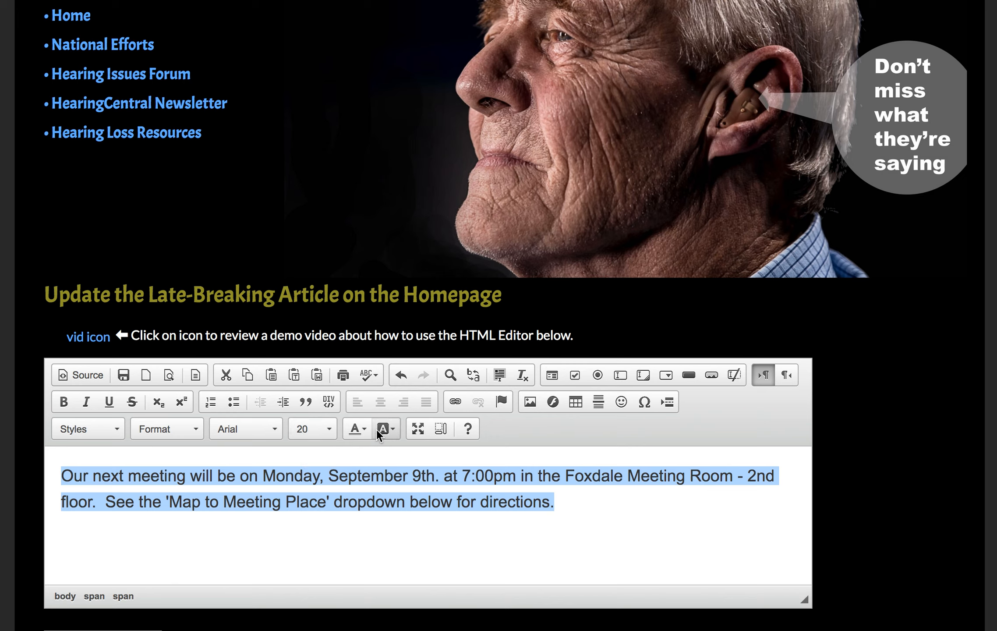
Step: Apply a green background colour to the article text, then reset the background to Automatic
left_click(393, 431)
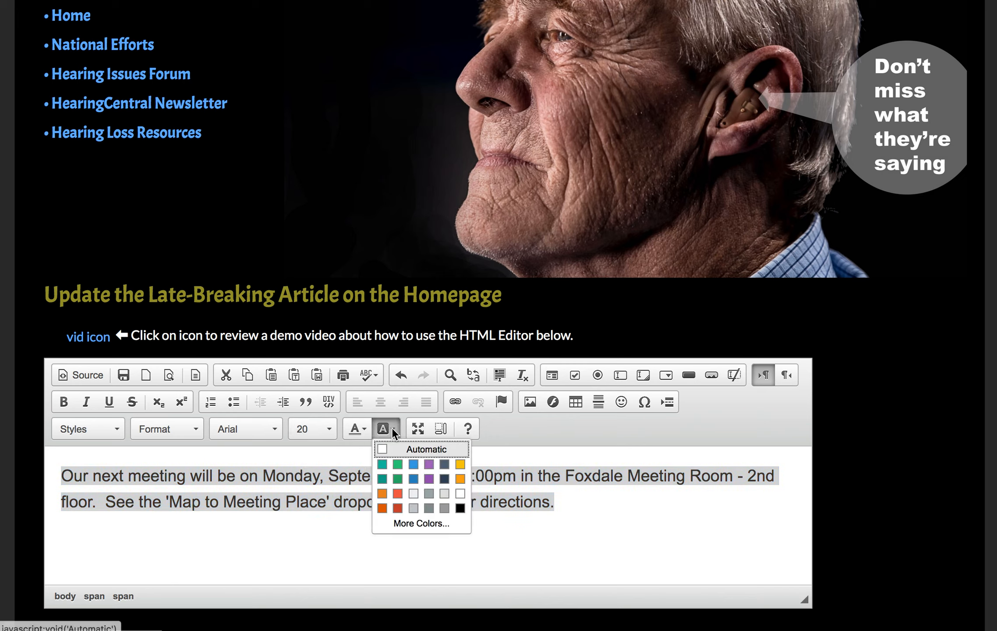
left_click(400, 461)
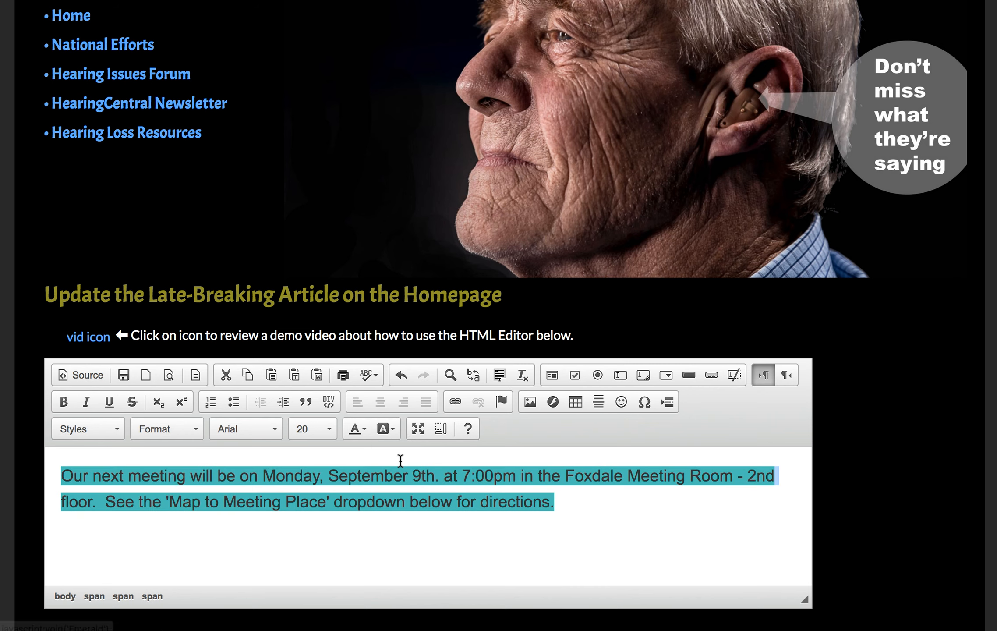
left_click(387, 427)
left_click(383, 447)
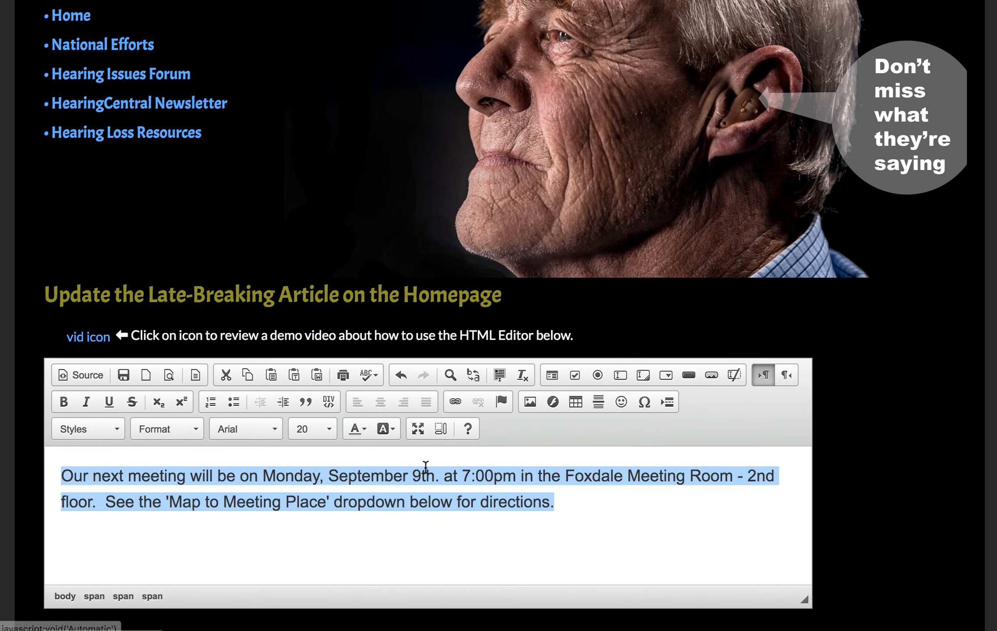
left_click(435, 525)
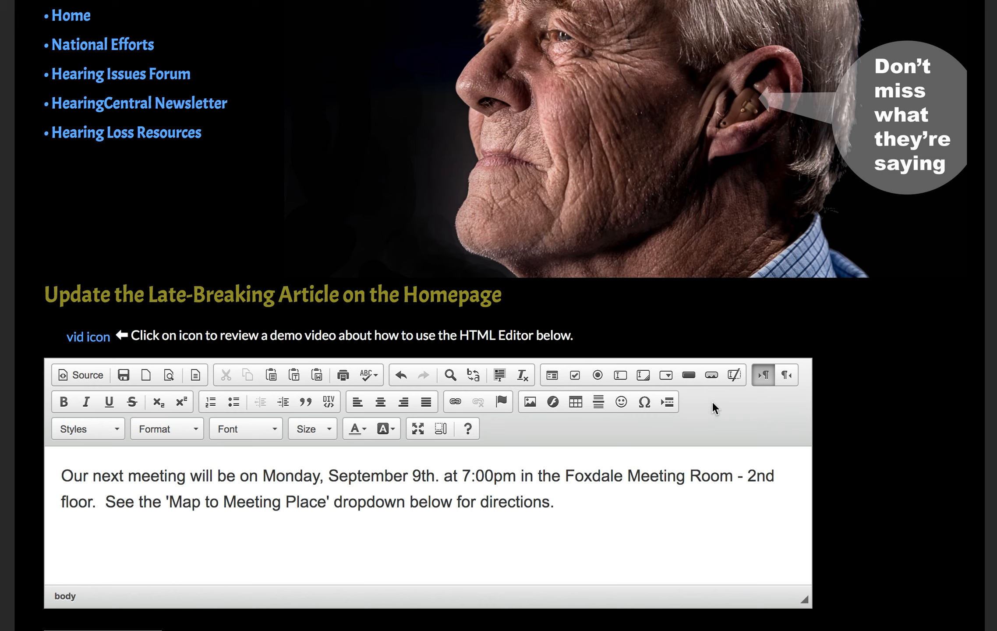
Step: Set the word "Our" at the start of the article to font size 24 and make it bold
scroll(184, 506, "down", 3)
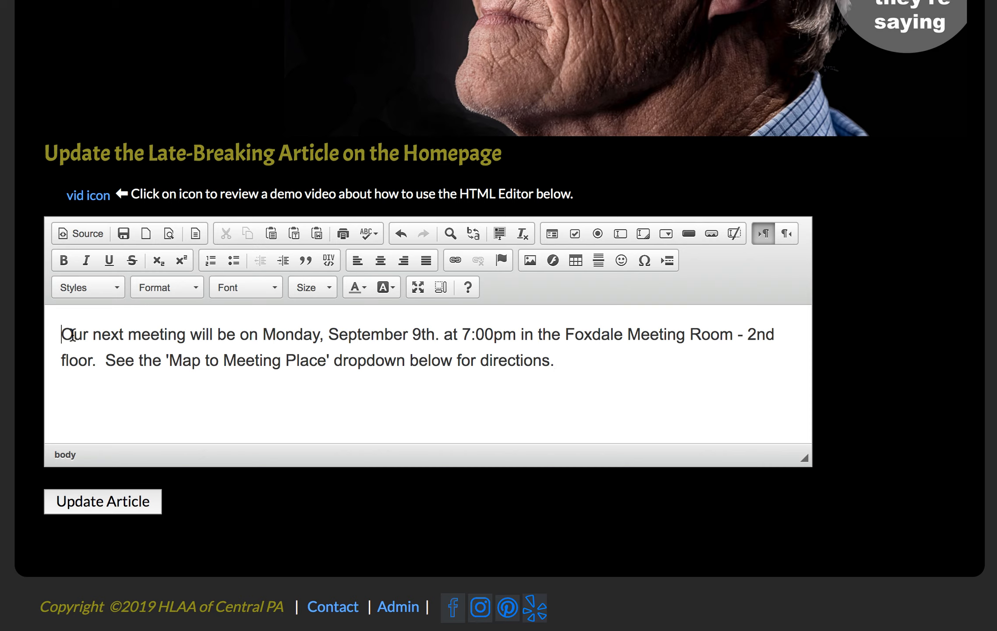
left_click_drag(72, 336, 85, 335)
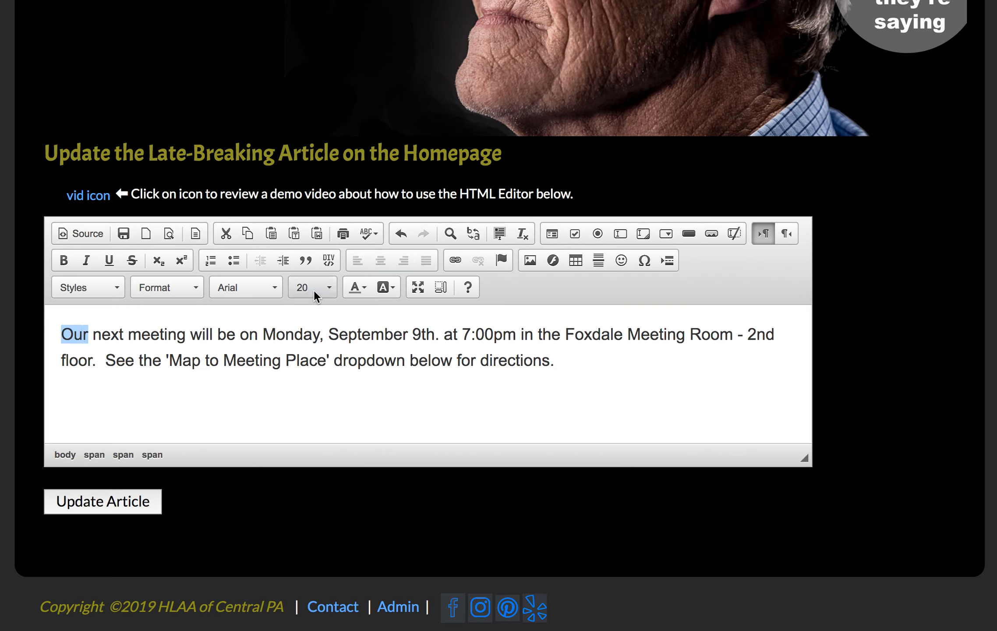
left_click(329, 287)
scroll(318, 405, "down", 2)
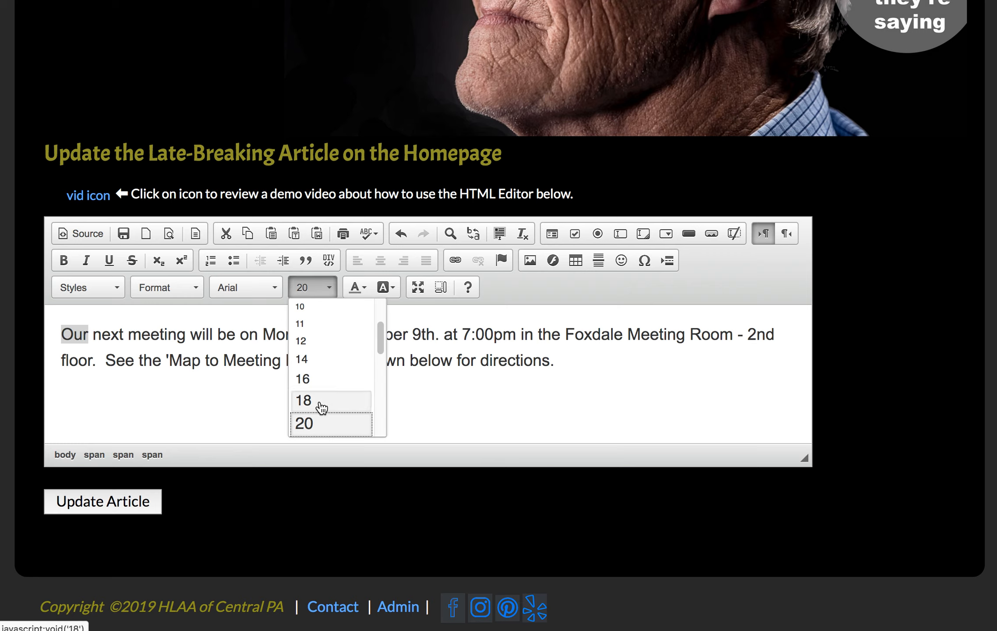
scroll(313, 419, "down", 1)
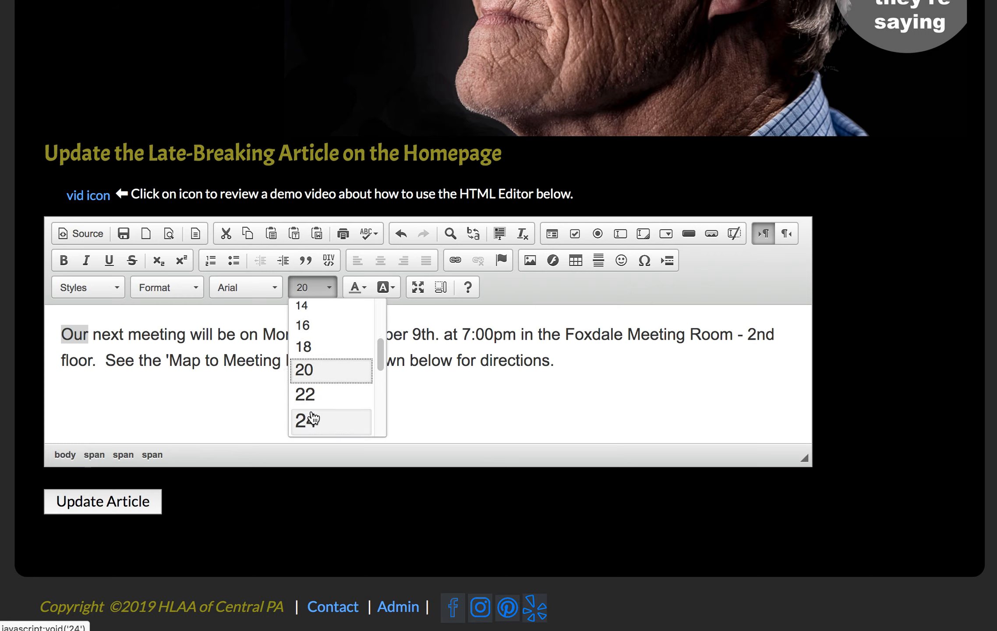
left_click(312, 416)
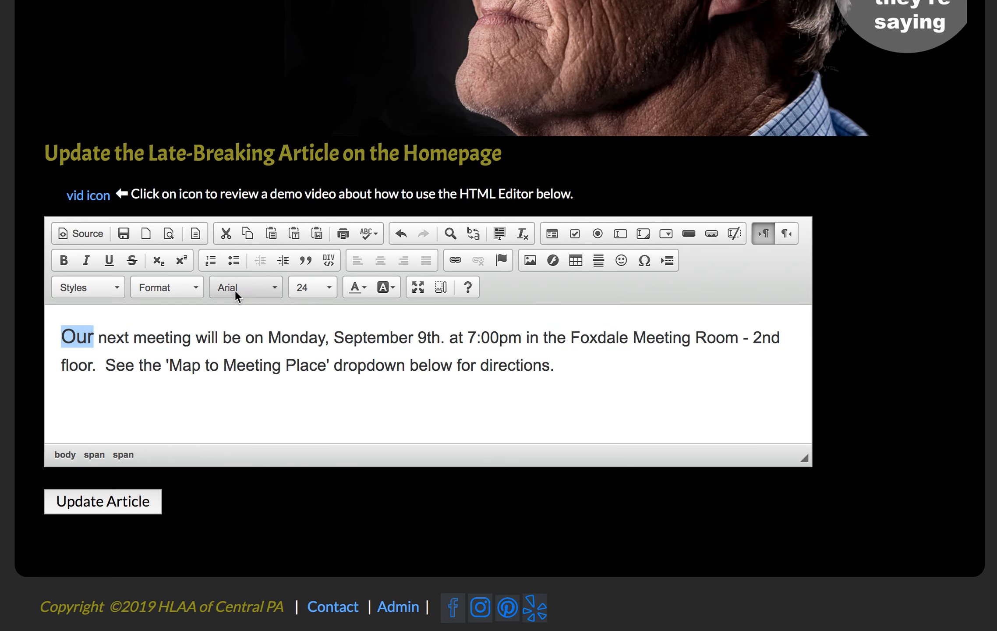
left_click(63, 262)
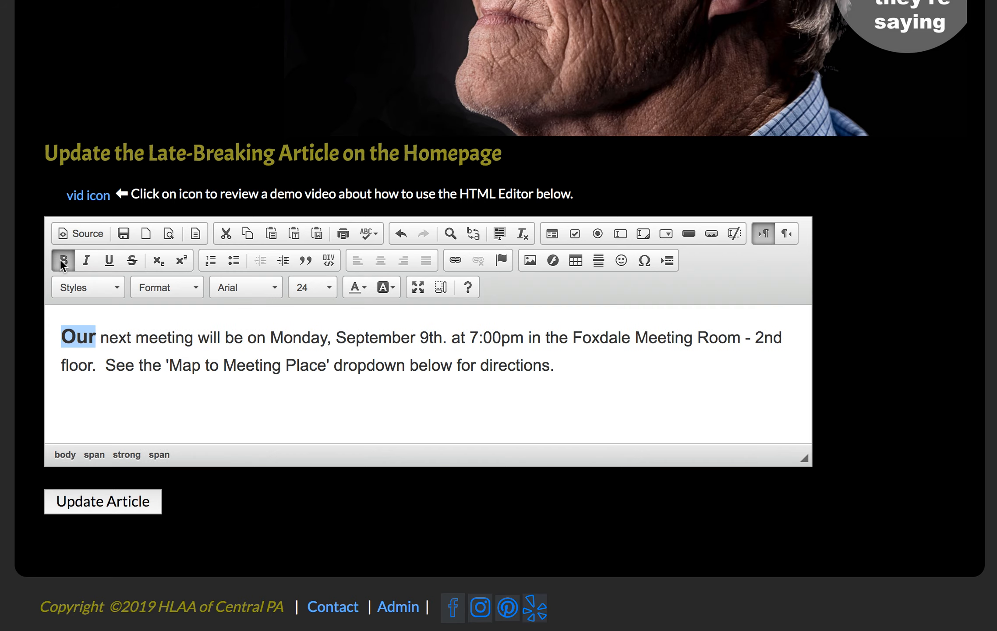
left_click(255, 289)
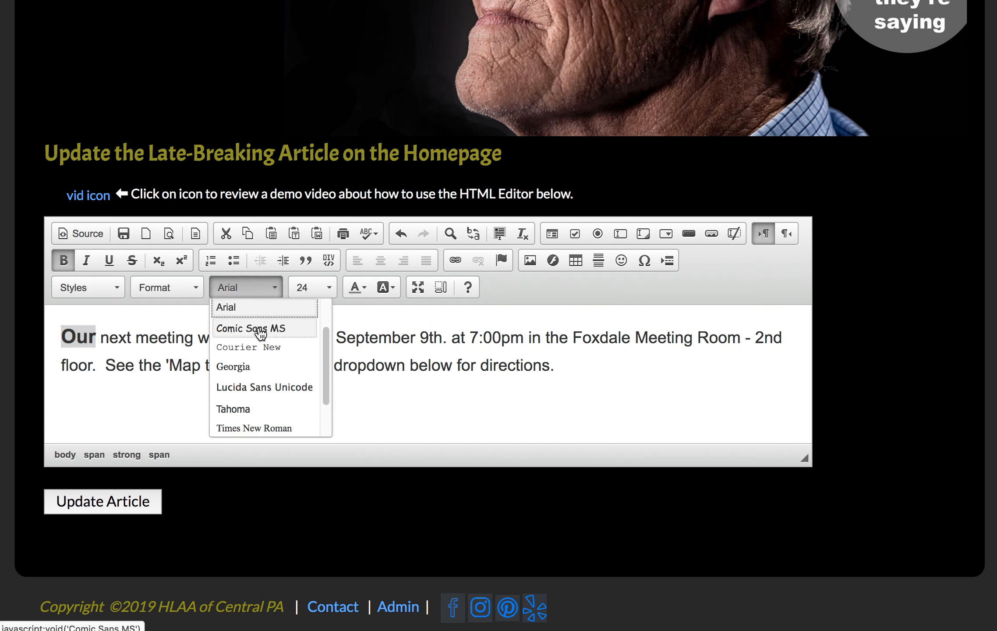
scroll(261, 331, "down", 2)
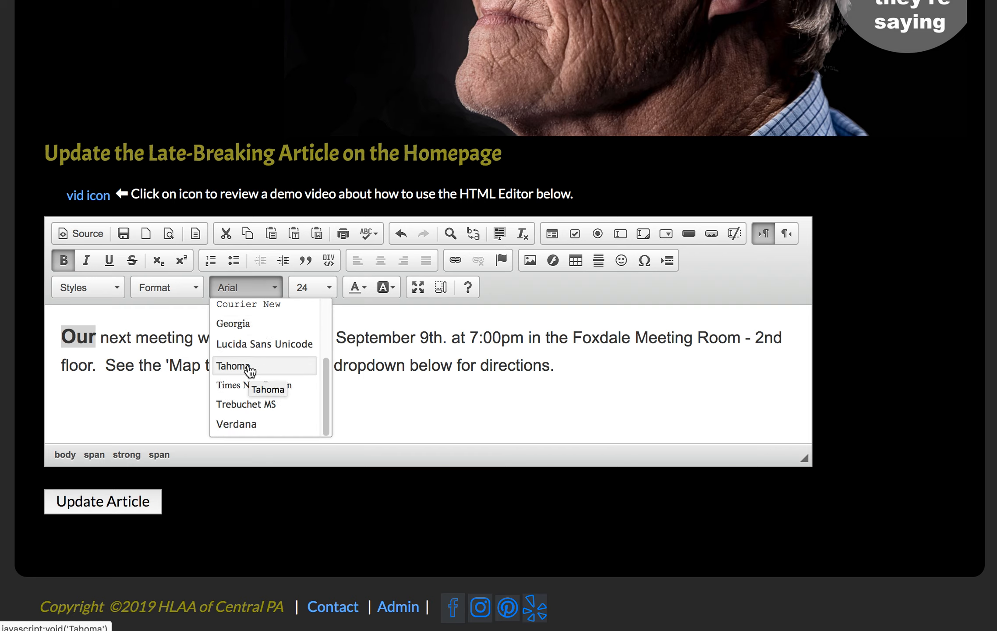
left_click(379, 391)
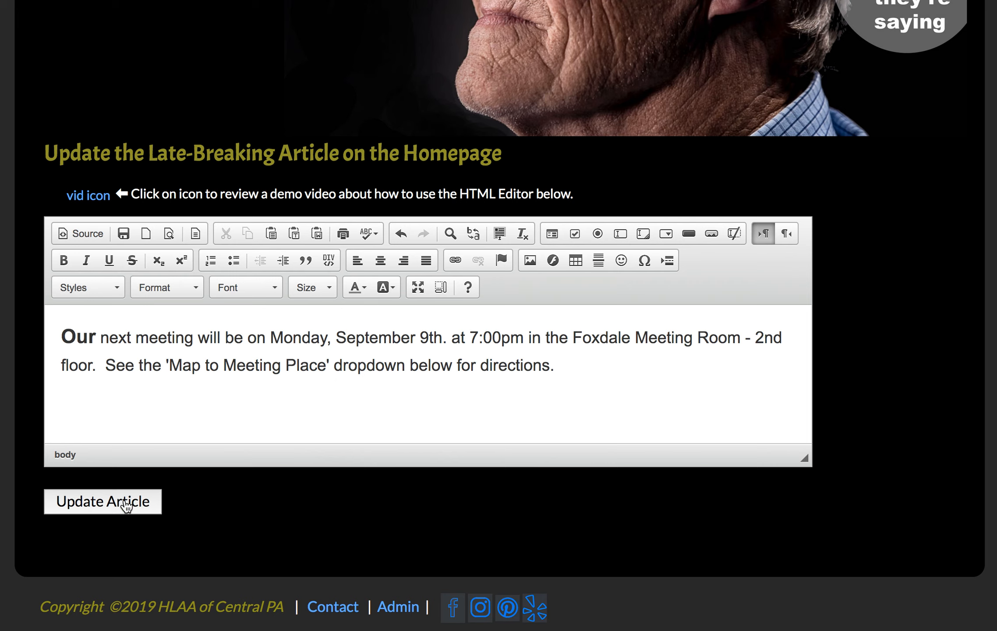
Step: Update the article with the emphasised first word and check the Late Breaking section on the homepage
left_click(126, 505)
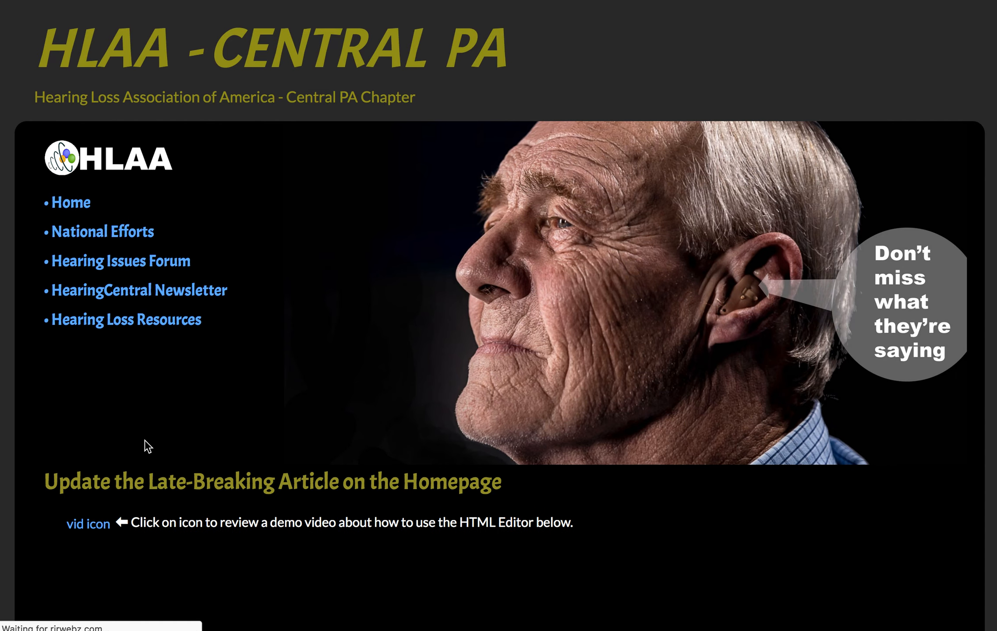
scroll(146, 442, "down", 5)
scroll(131, 434, "down", 1)
scroll(88, 401, "up", 6)
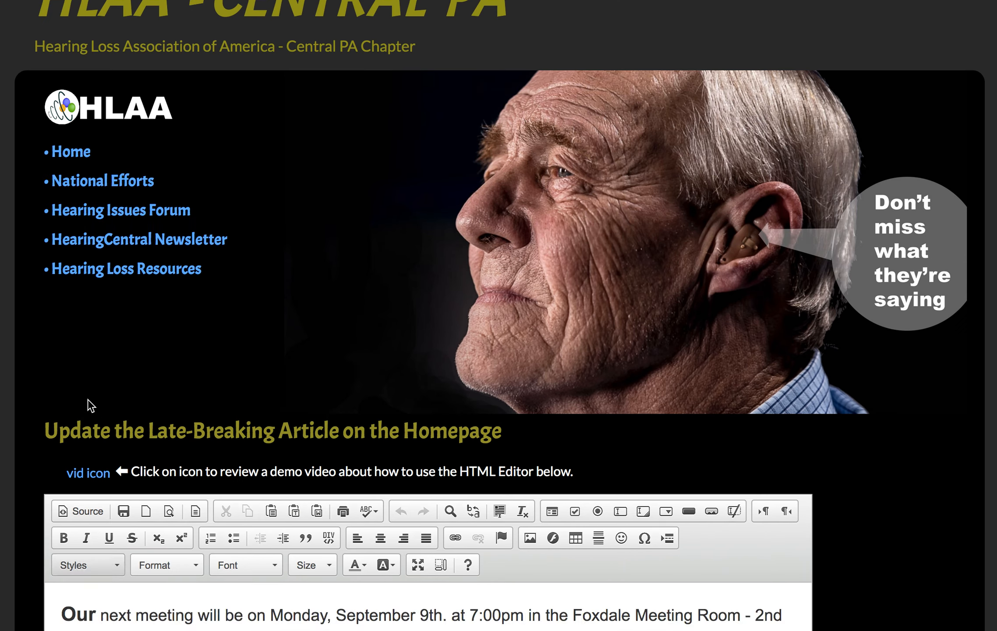
left_click(69, 202)
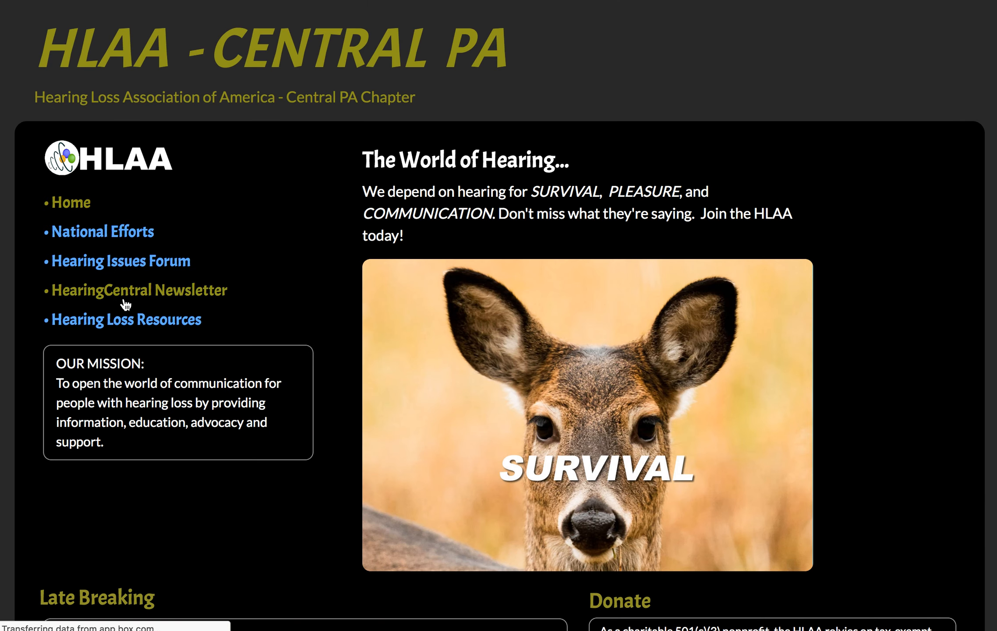
scroll(123, 303, "down", 5)
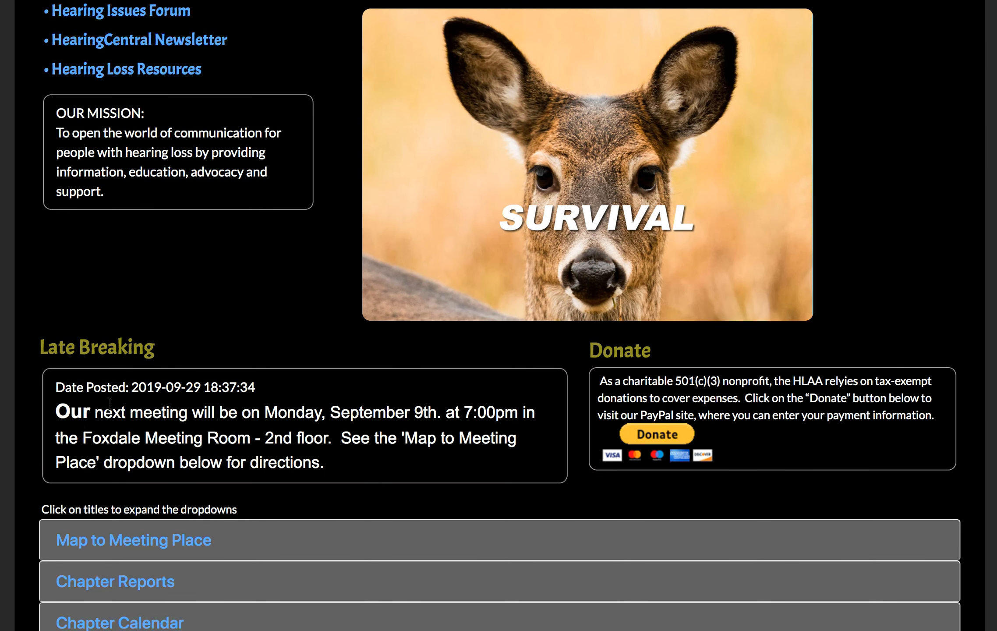
scroll(156, 400, "down", 3)
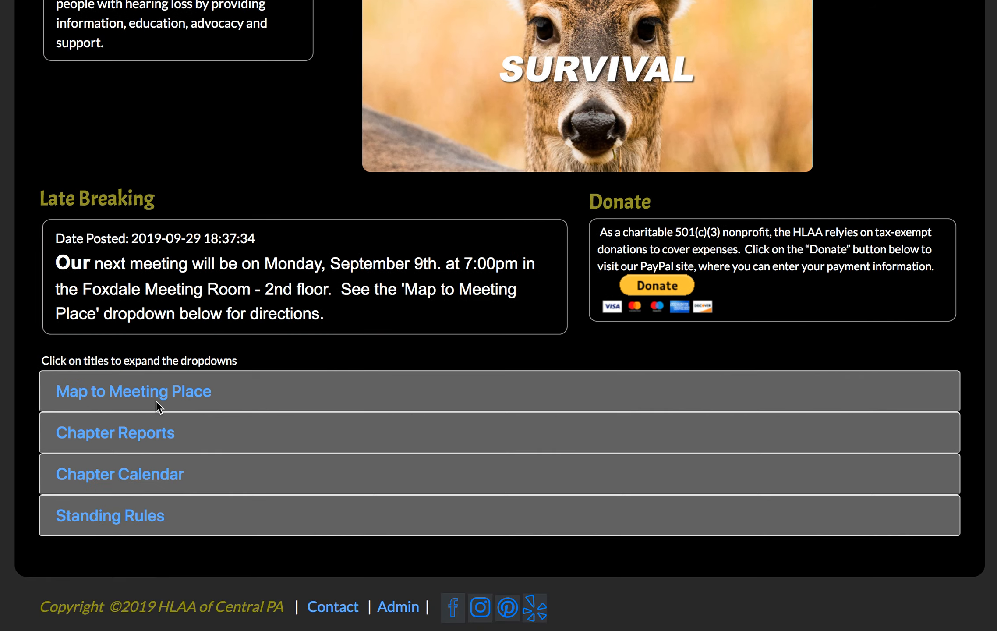
Step: Return to the admin article editor, restore "Our" to non-bold text at size 20 and update the article
left_click(409, 606)
scroll(192, 444, "down", 3)
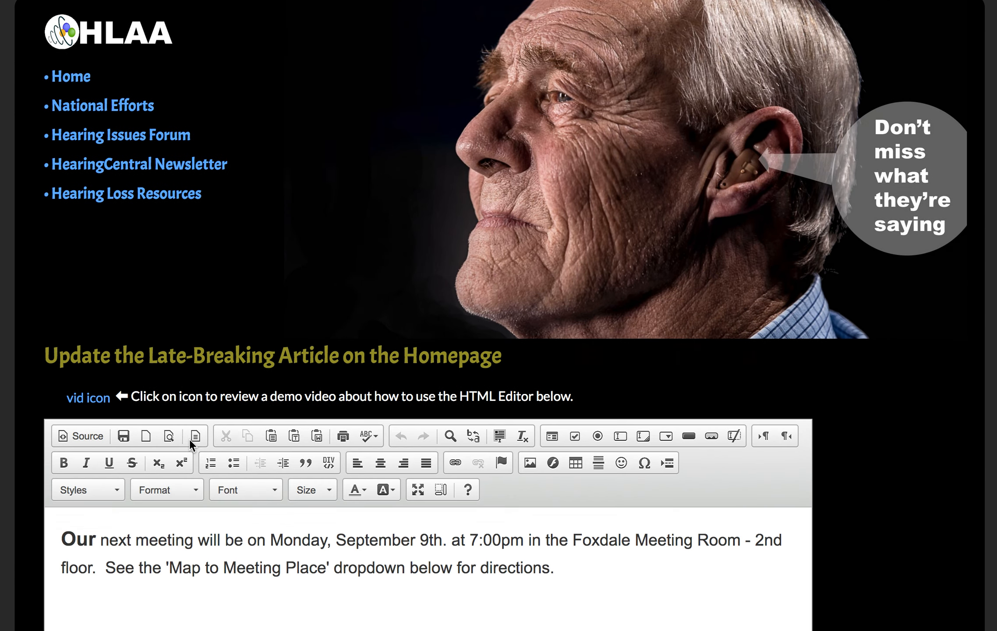
scroll(191, 443, "down", 1)
double_click(97, 527)
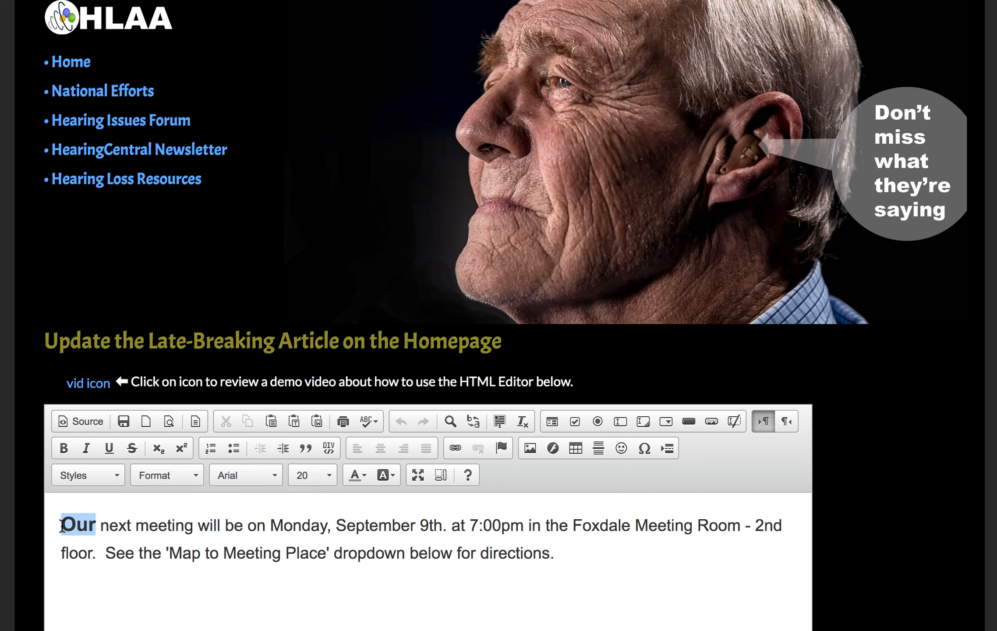
left_click(62, 449)
left_click(301, 474)
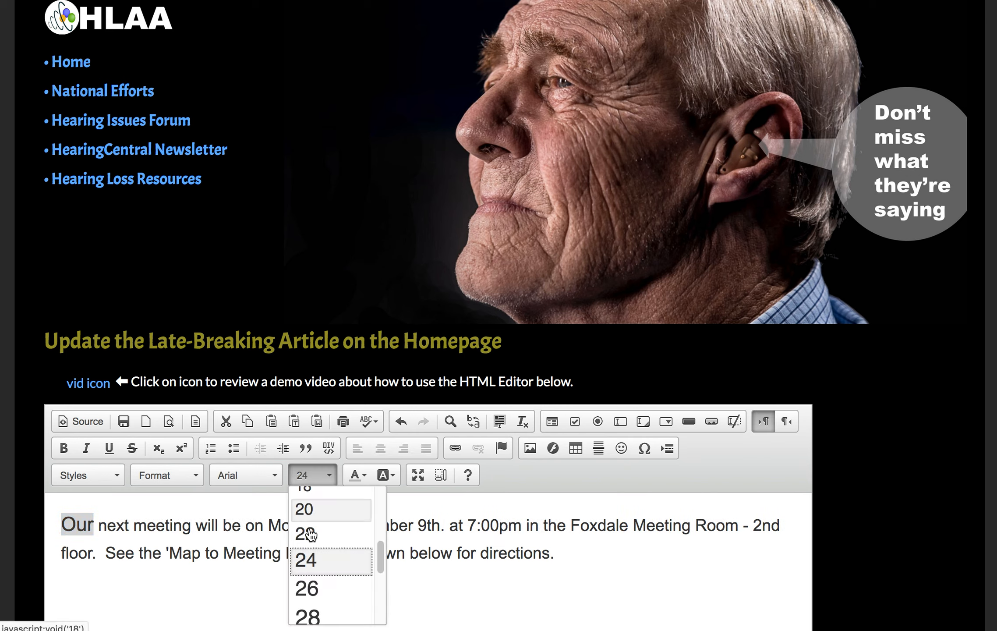
left_click(305, 509)
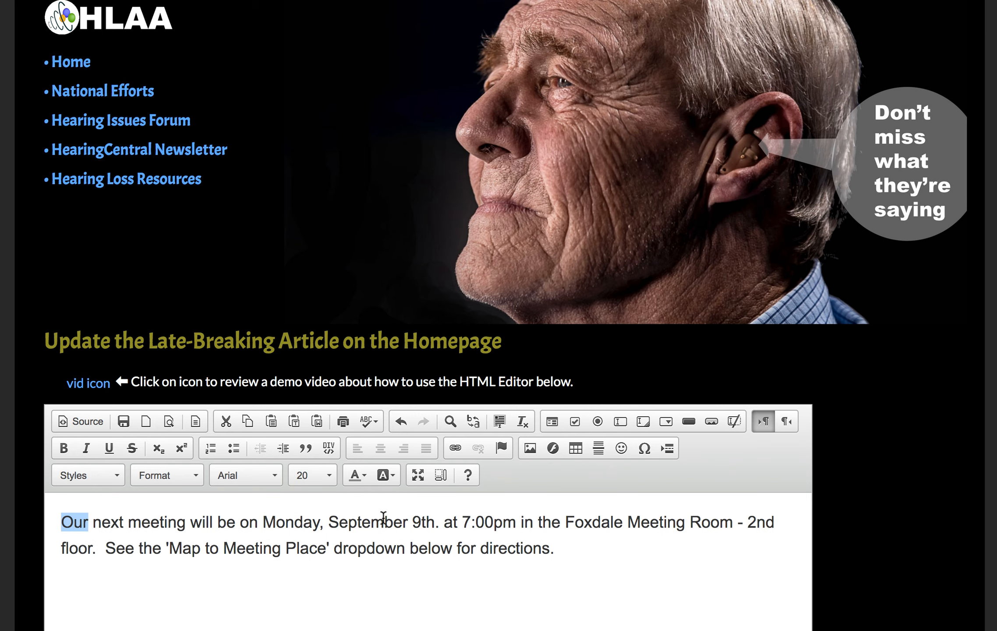
scroll(191, 592, "down", 5)
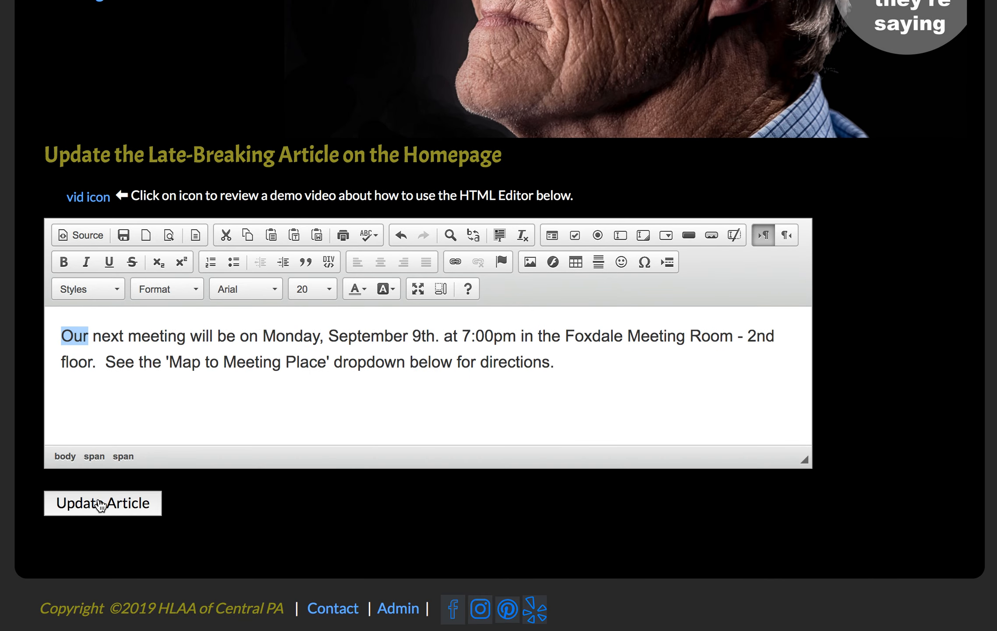
left_click(100, 507)
Step: Check the restored article text in the homepage's Late Breaking section and return to the admin article editor
left_click(58, 204)
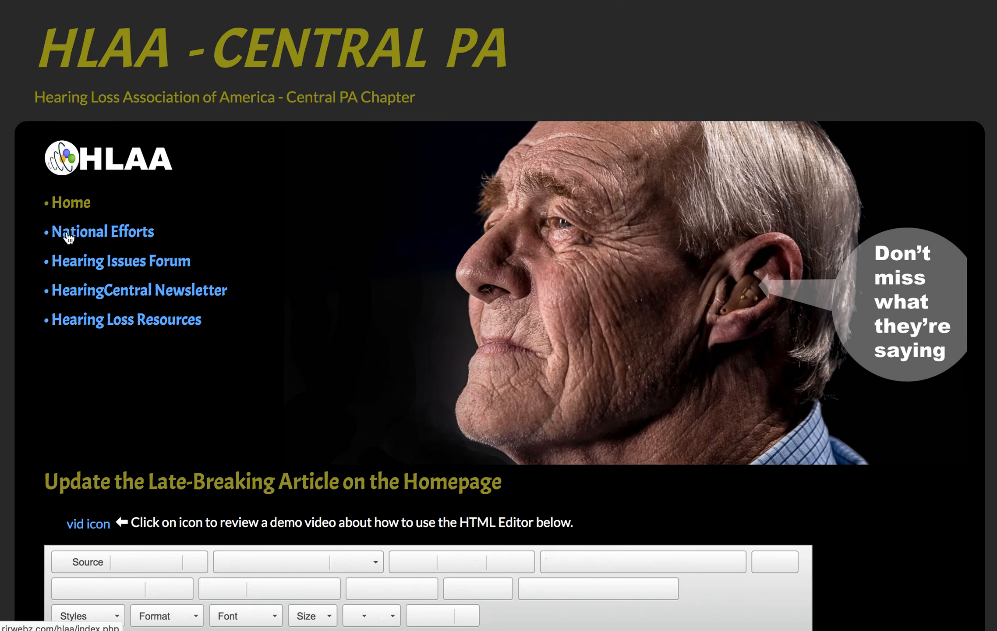
scroll(109, 370, "down", 3)
scroll(109, 369, "down", 3)
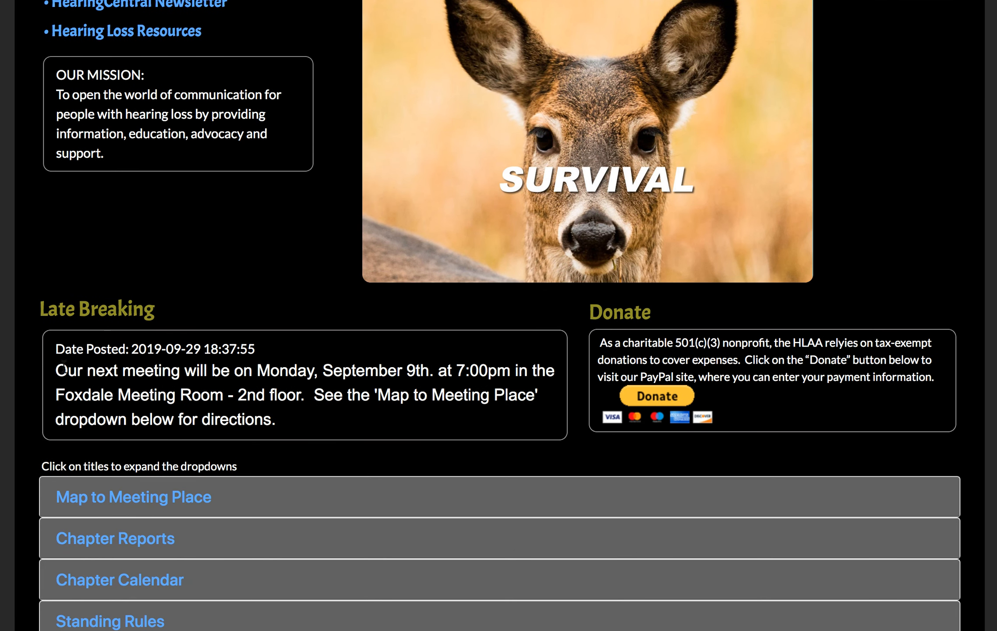
scroll(94, 368, "down", 3)
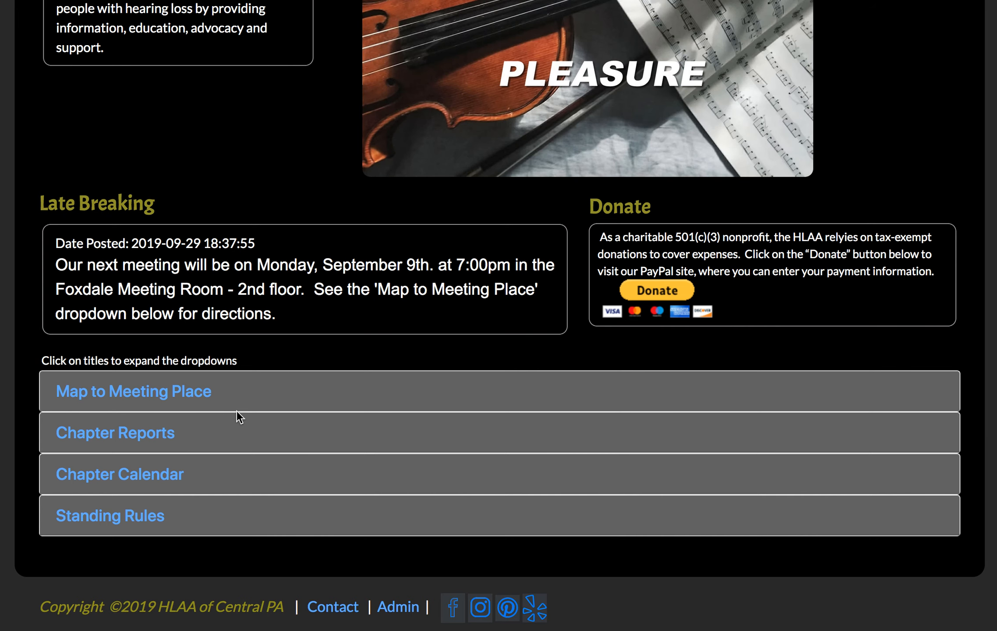
left_click(390, 607)
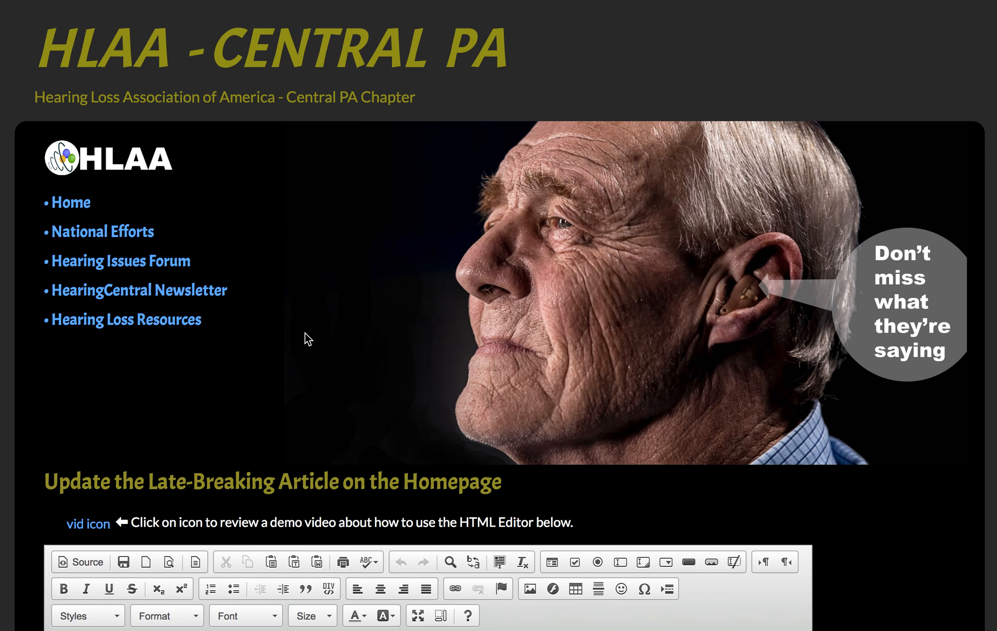
scroll(308, 338, "down", 10)
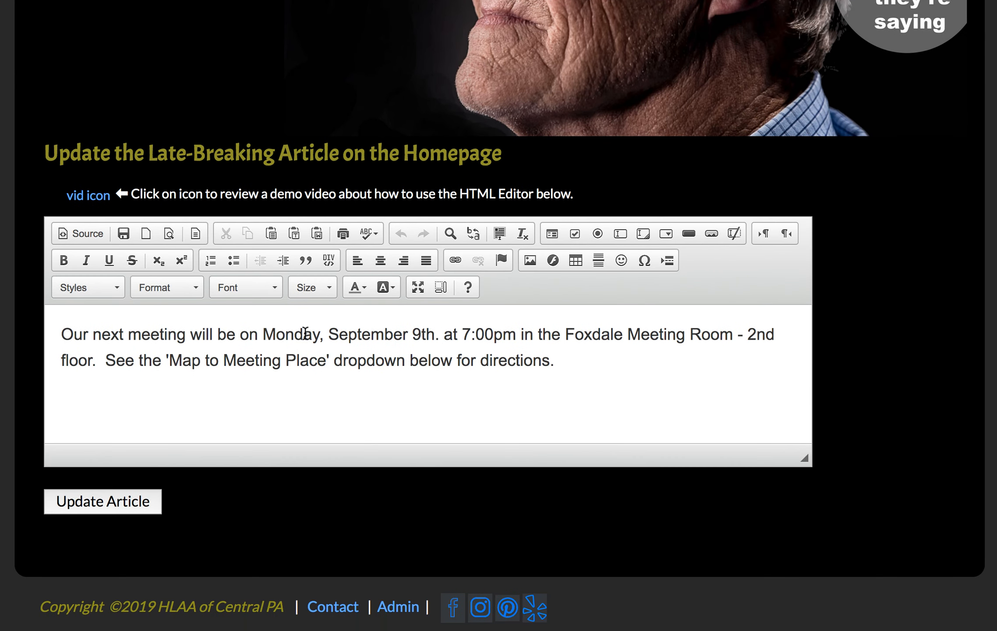